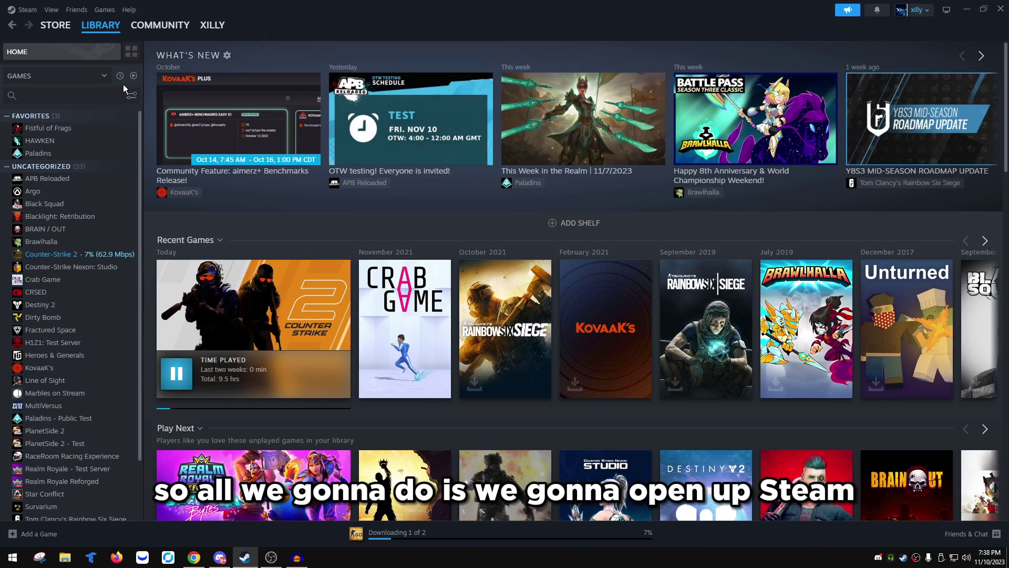
Open Steam Settings and look over the Friends & Chat, Interface and Library pages.
{"action": "left_click", "coordinate": [26, 10]}
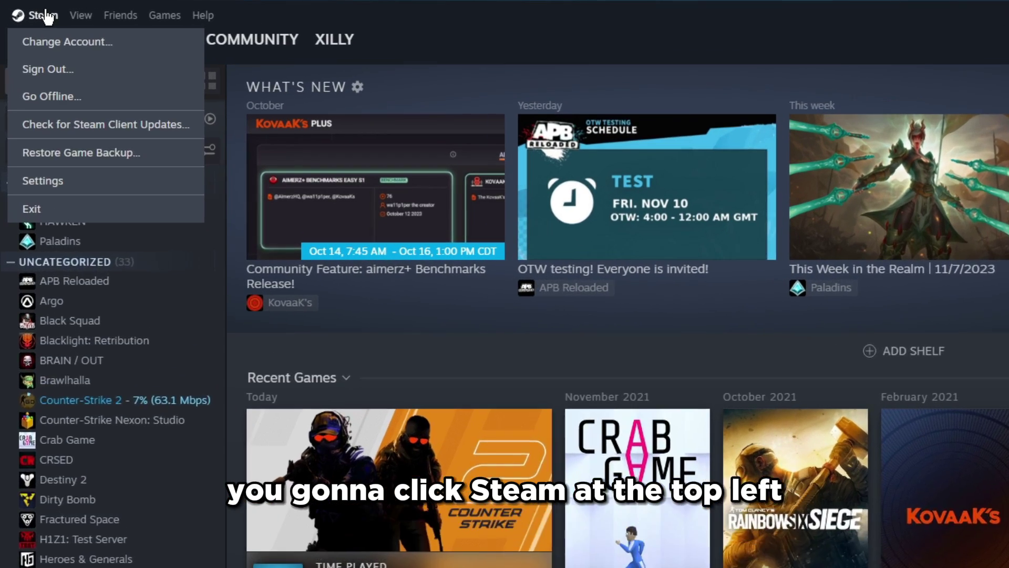
{"action": "left_click", "coordinate": [43, 181]}
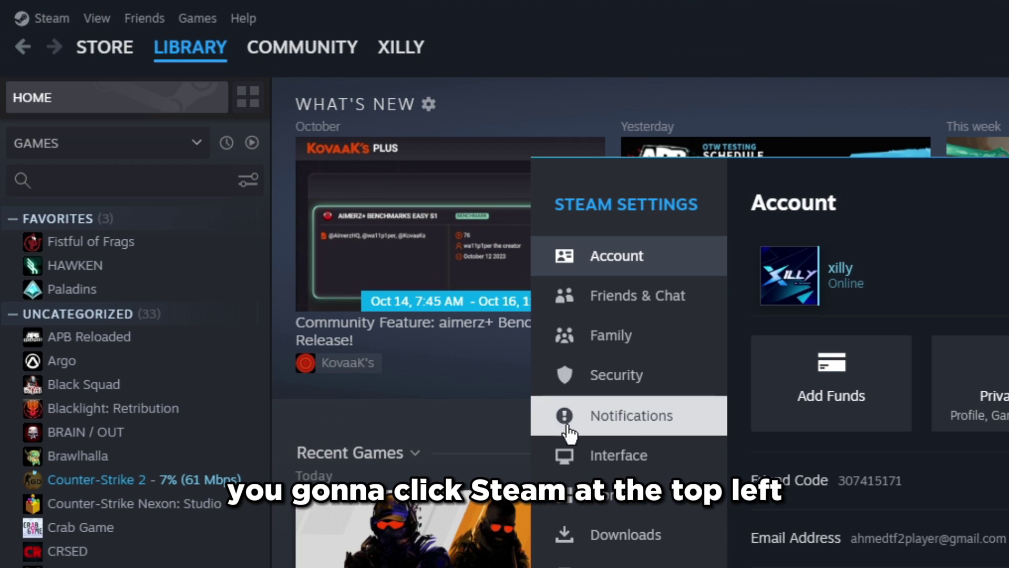
{"action": "left_click", "coordinate": [594, 315]}
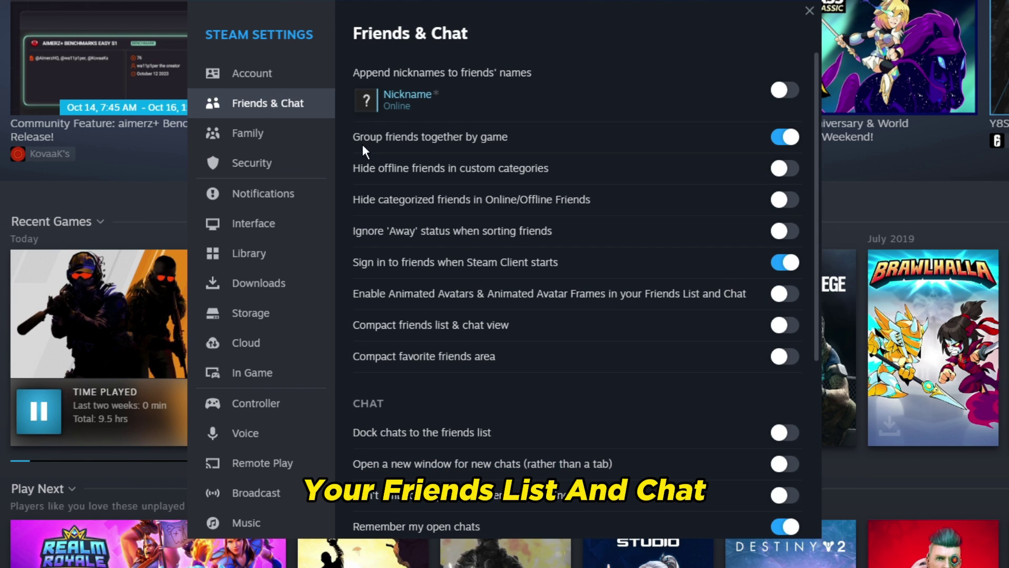
{"action": "left_click", "coordinate": [265, 233]}
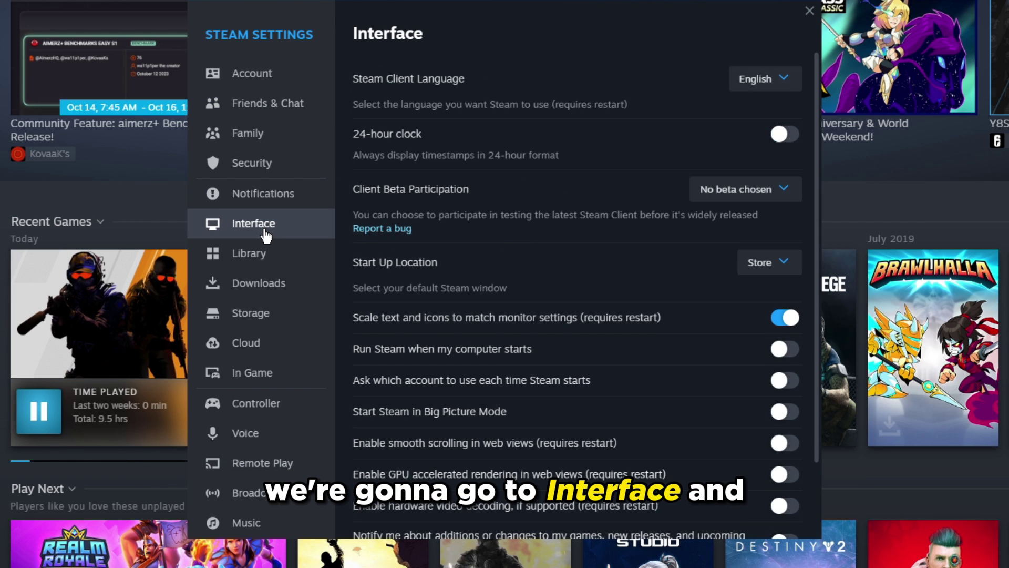
{"action": "scroll", "coordinate": [577, 401], "scroll_direction": "down", "scroll_amount": 3}
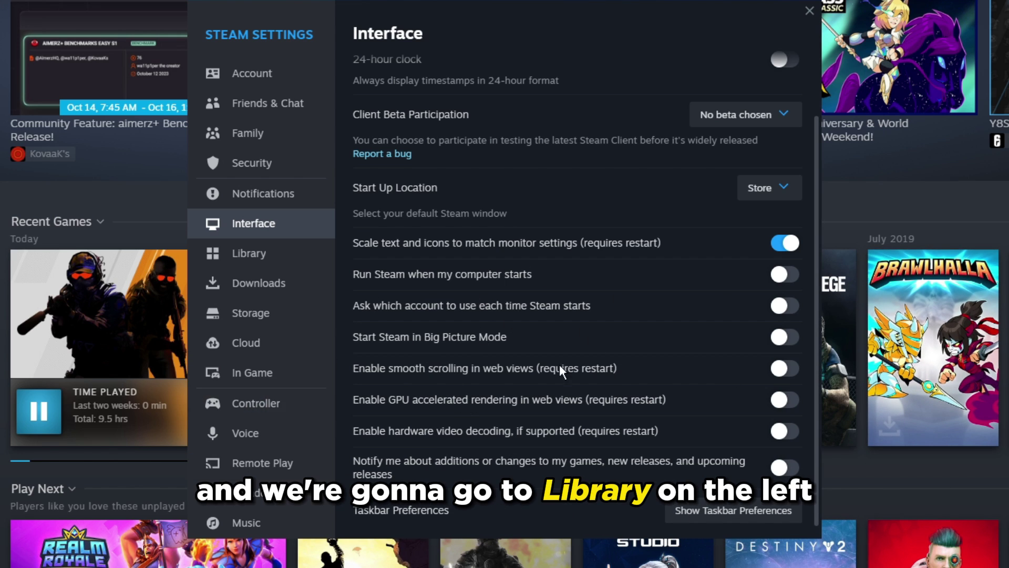
{"action": "left_click", "coordinate": [286, 259]}
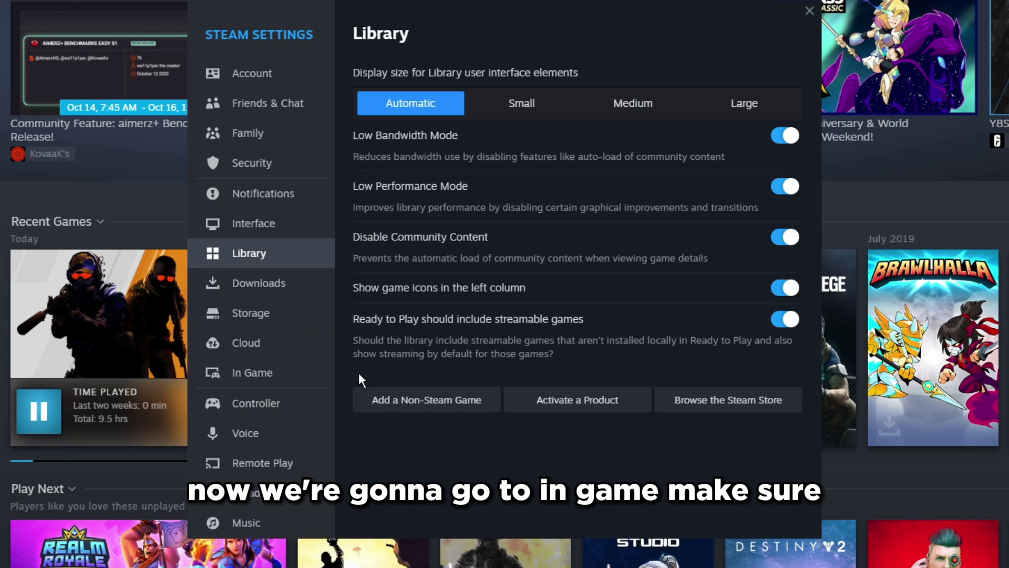
Review In Game and Remote Play settings, then set Broadcast privacy to Broadcasting disabled.
{"action": "left_click", "coordinate": [253, 372]}
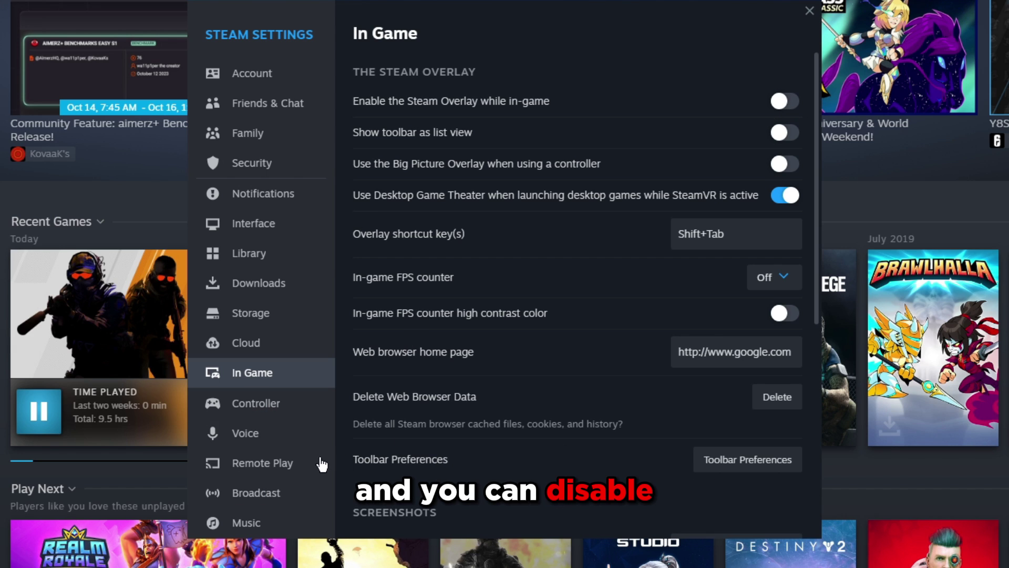
{"action": "left_click", "coordinate": [284, 464]}
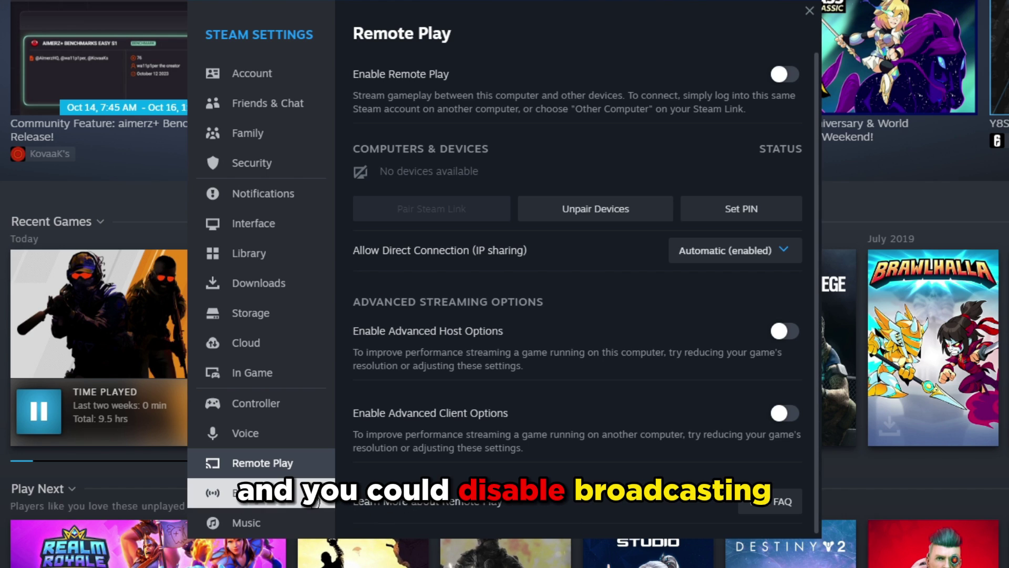
{"action": "left_click", "coordinate": [295, 492]}
{"action": "left_click", "coordinate": [695, 124]}
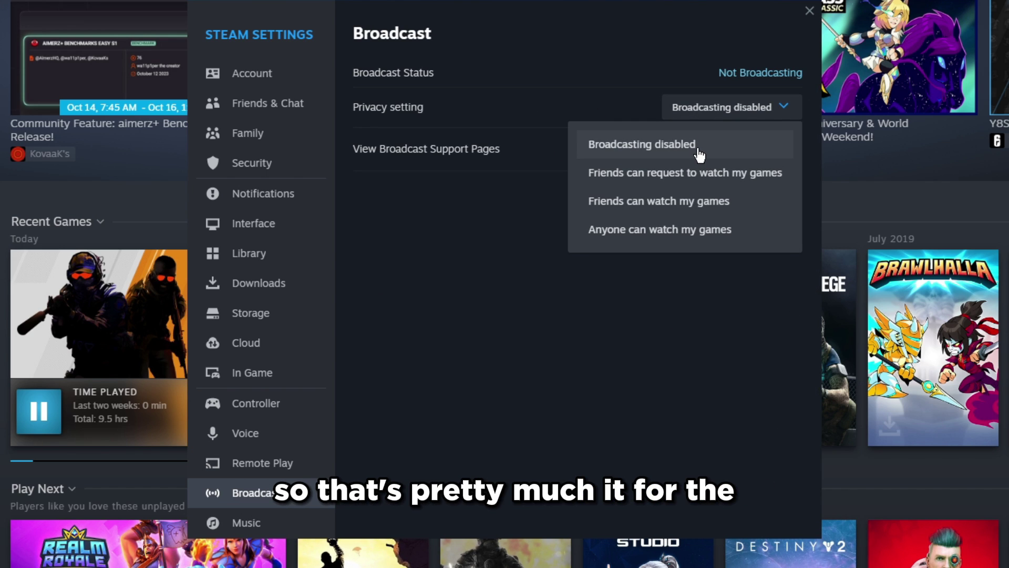
{"action": "left_click", "coordinate": [699, 152]}
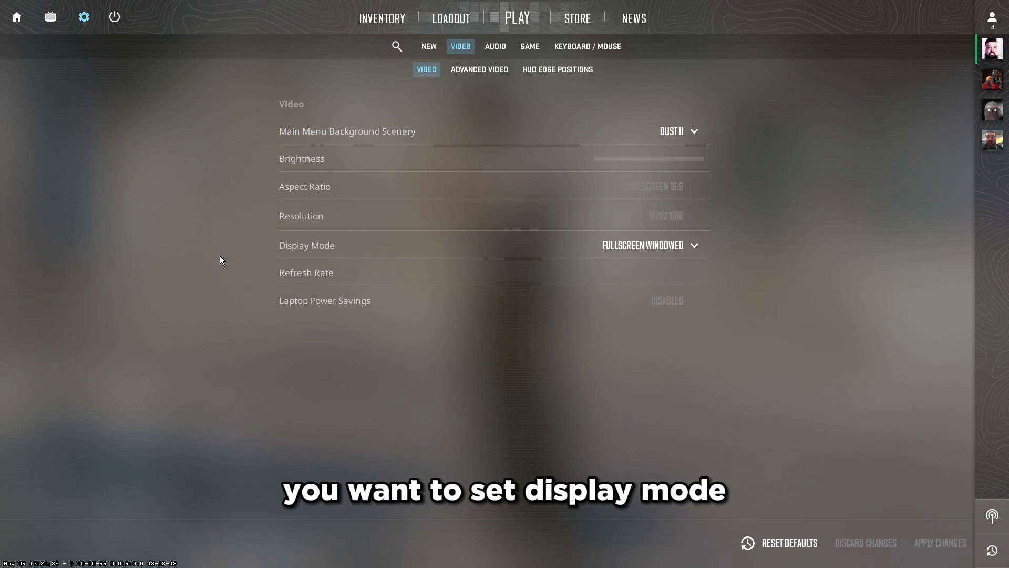
Set the Display Mode to Fullscreen and keep the refresh rate at 144 Hz.
{"action": "left_click", "coordinate": [639, 251]}
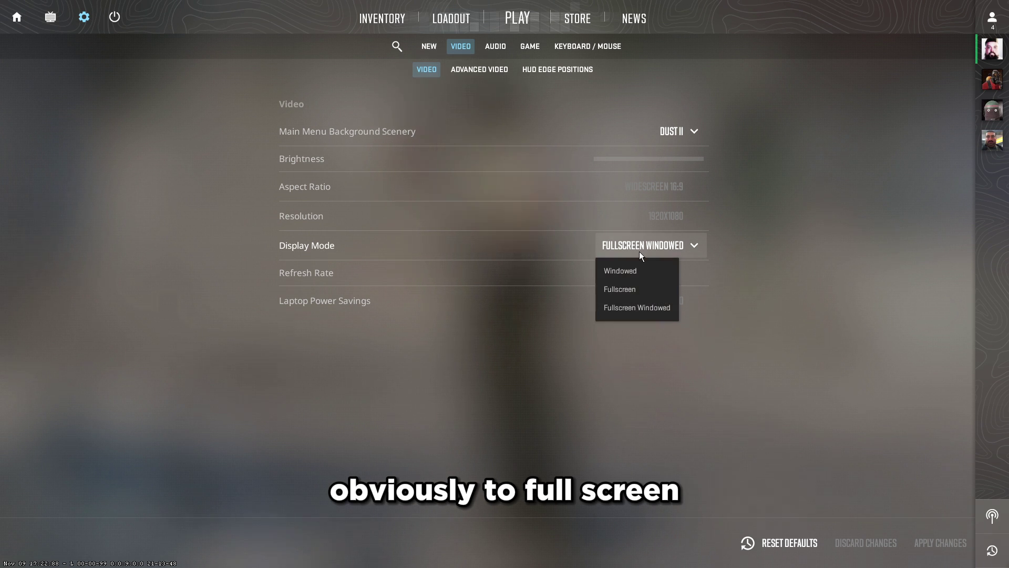
{"action": "left_click", "coordinate": [635, 289]}
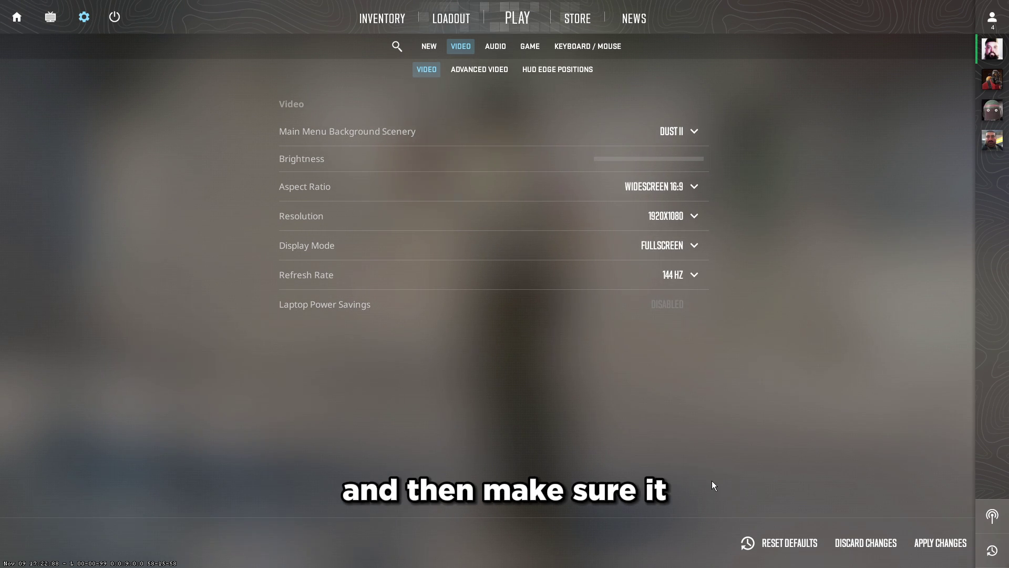
{"action": "left_click", "coordinate": [690, 283]}
{"action": "left_click", "coordinate": [692, 278]}
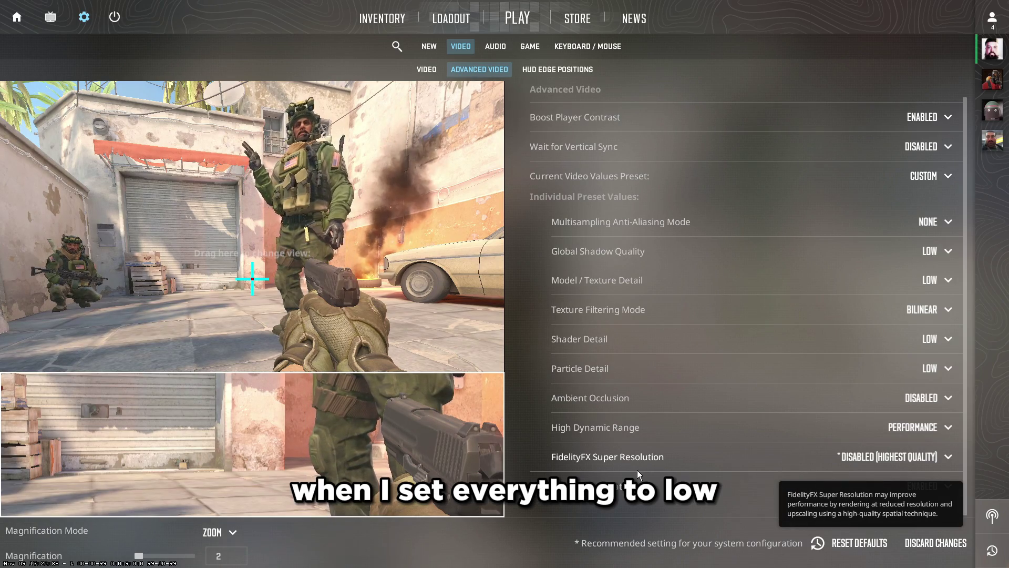
Keep FidelityFX Super Resolution Disabled and NVIDIA Reflex Low Latency Enabled.
{"action": "left_click", "coordinate": [881, 455]}
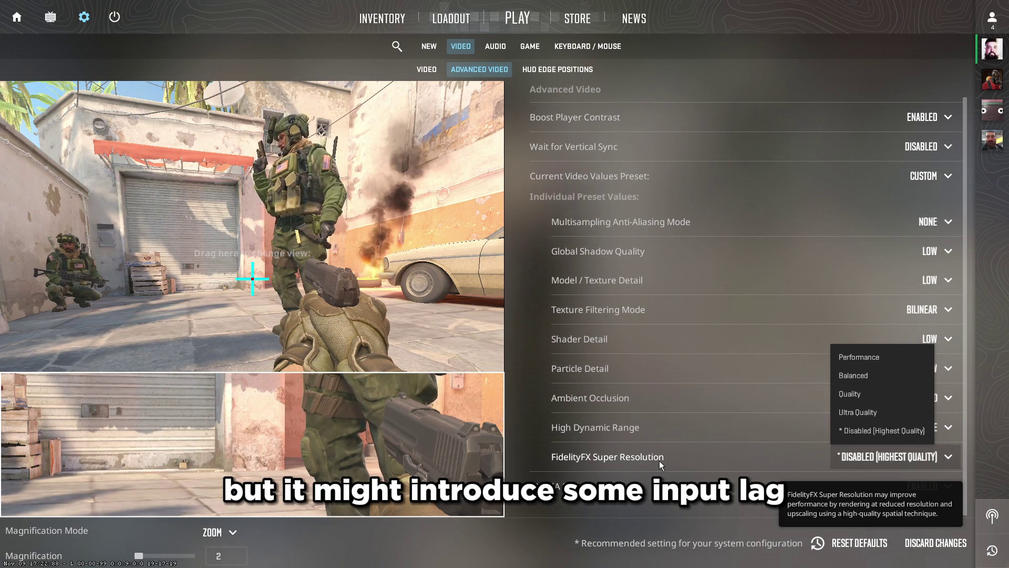
{"action": "left_click", "coordinate": [874, 429]}
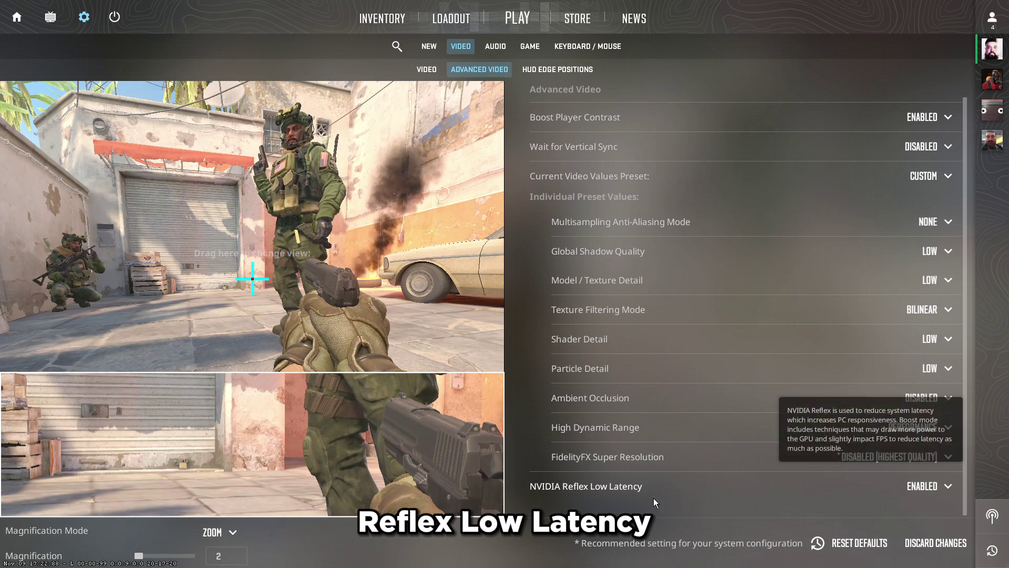
{"action": "left_click", "coordinate": [940, 488]}
{"action": "left_click", "coordinate": [930, 488]}
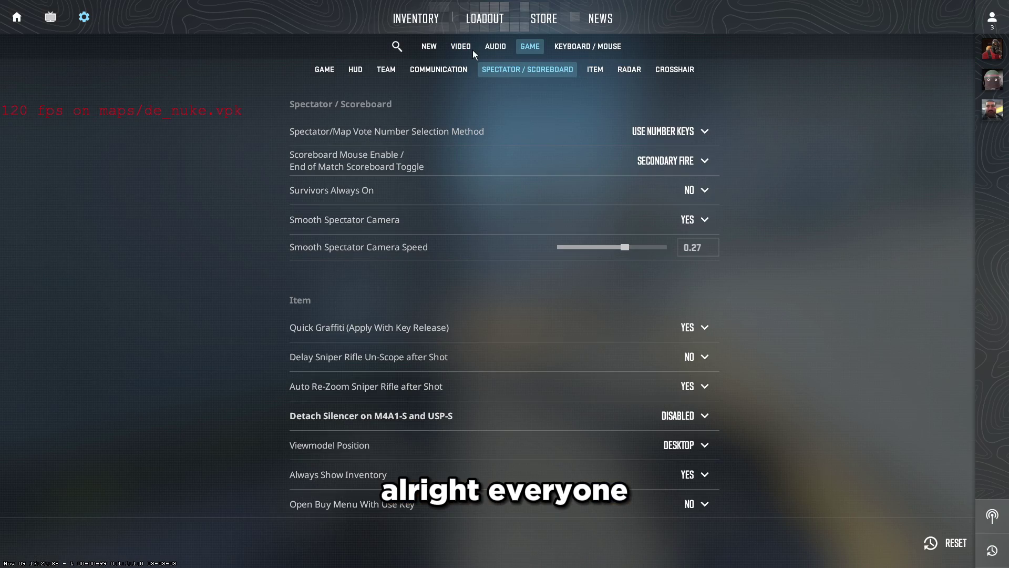
Recheck the basic and advanced video tabs, then move to the Game settings.
{"action": "left_click", "coordinate": [468, 47]}
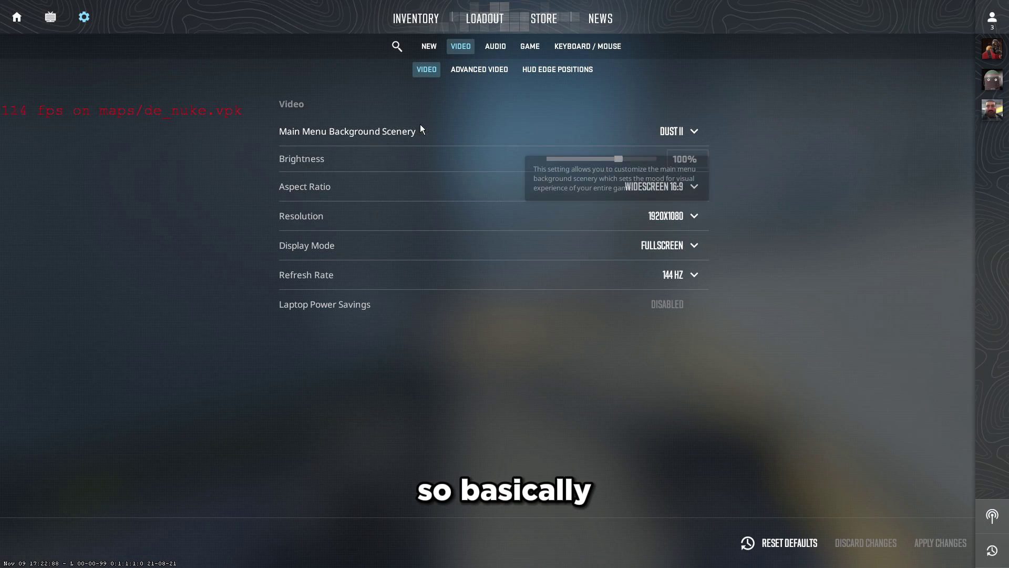
{"action": "left_click", "coordinate": [477, 75]}
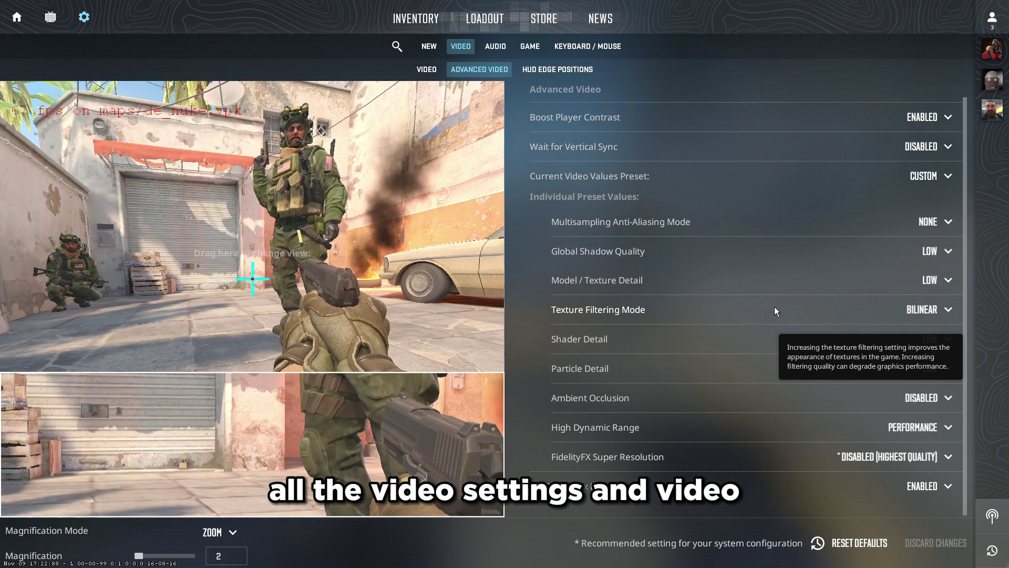
{"action": "left_click", "coordinate": [527, 47]}
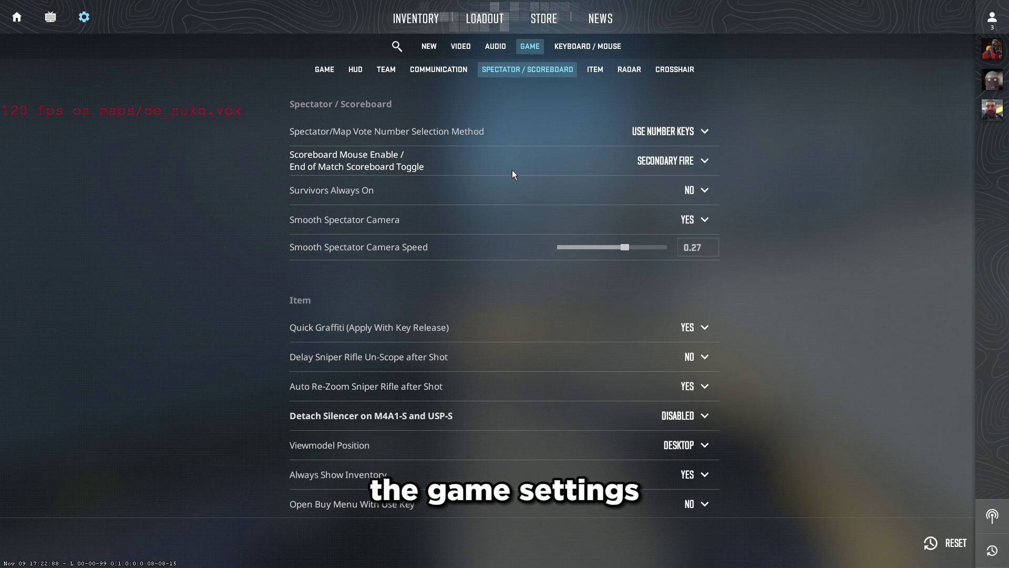
Set Allow Animated Avatars to NO under Communication in the Game settings.
{"action": "scroll", "coordinate": [459, 267], "scroll_direction": "up", "scroll_amount": 6}
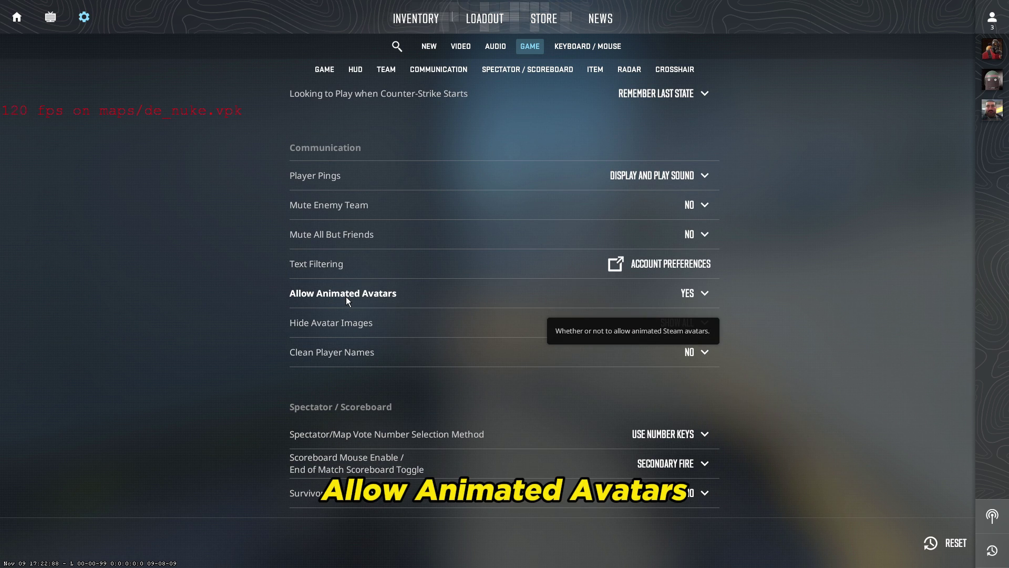
{"action": "left_click", "coordinate": [677, 294]}
{"action": "left_click", "coordinate": [691, 339]}
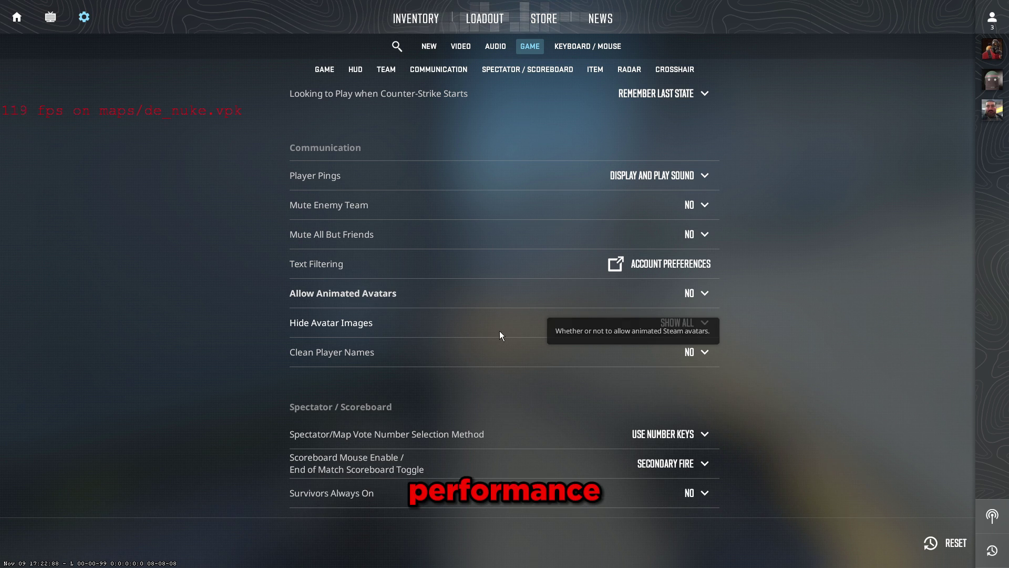
{"action": "scroll", "coordinate": [679, 383], "scroll_direction": "up", "scroll_amount": 10}
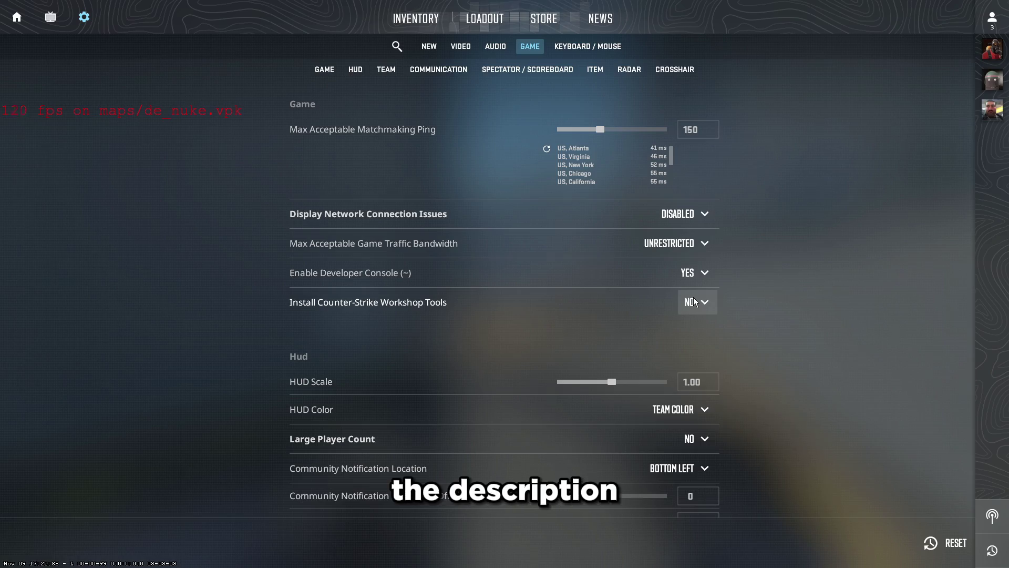
Resume the match, remove the frame rate cap via the developer console, and equip the P2000.
{"action": "key", "text": "Escape"}
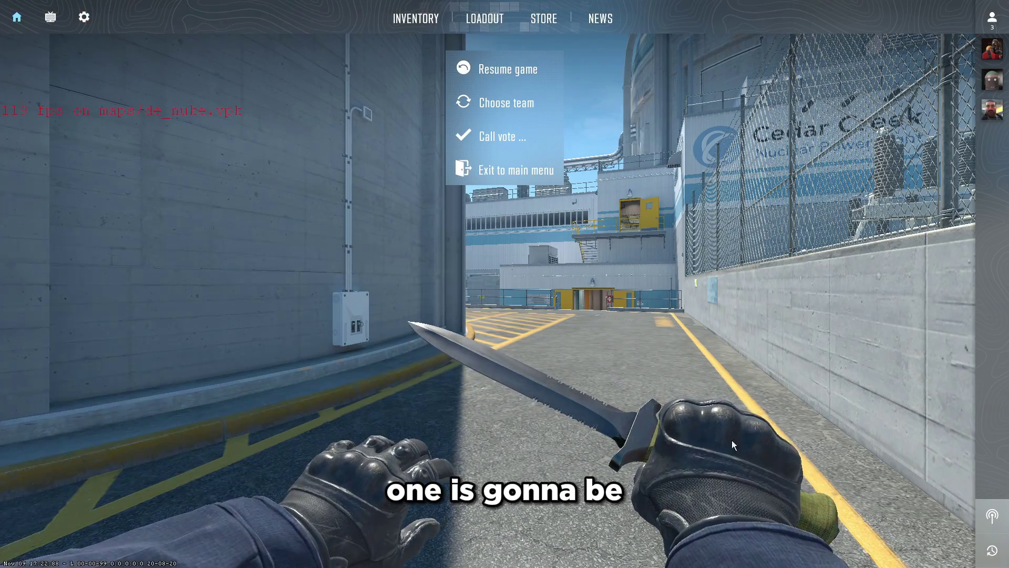
{"action": "key", "text": "Escape"}
{"action": "key", "text": "grave"}
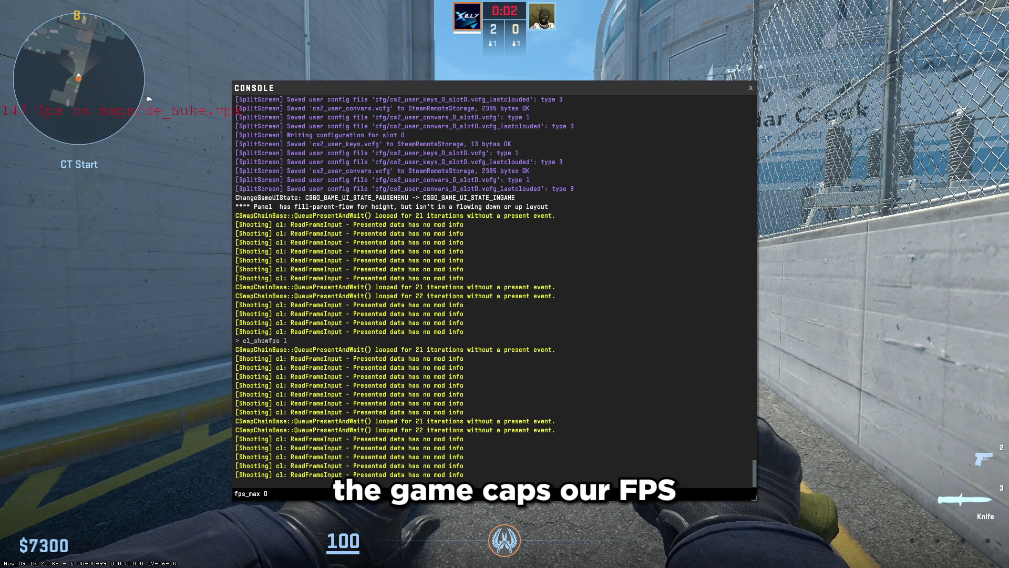
{"action": "key", "text": "Return"}
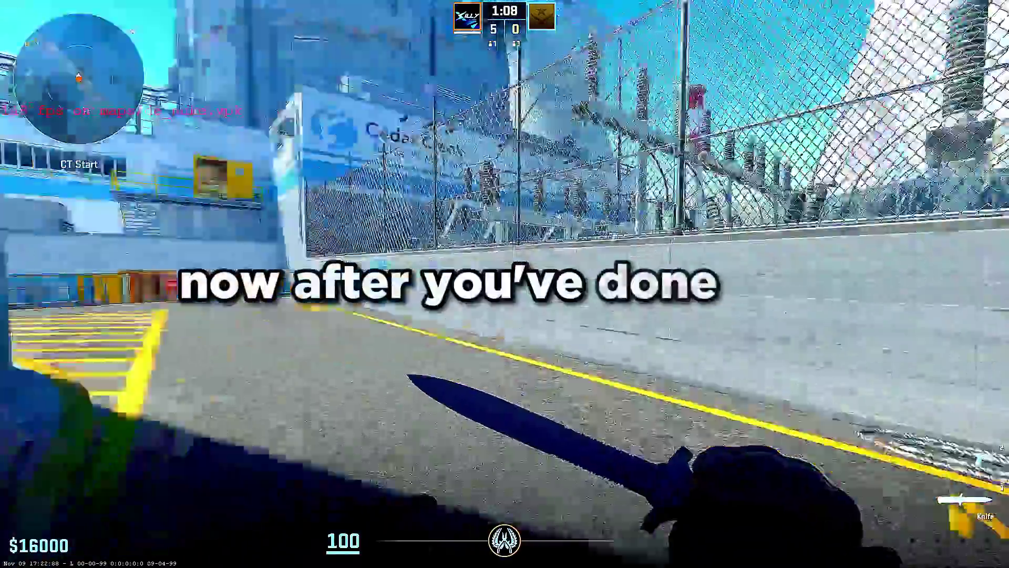
{"action": "key", "text": "2"}
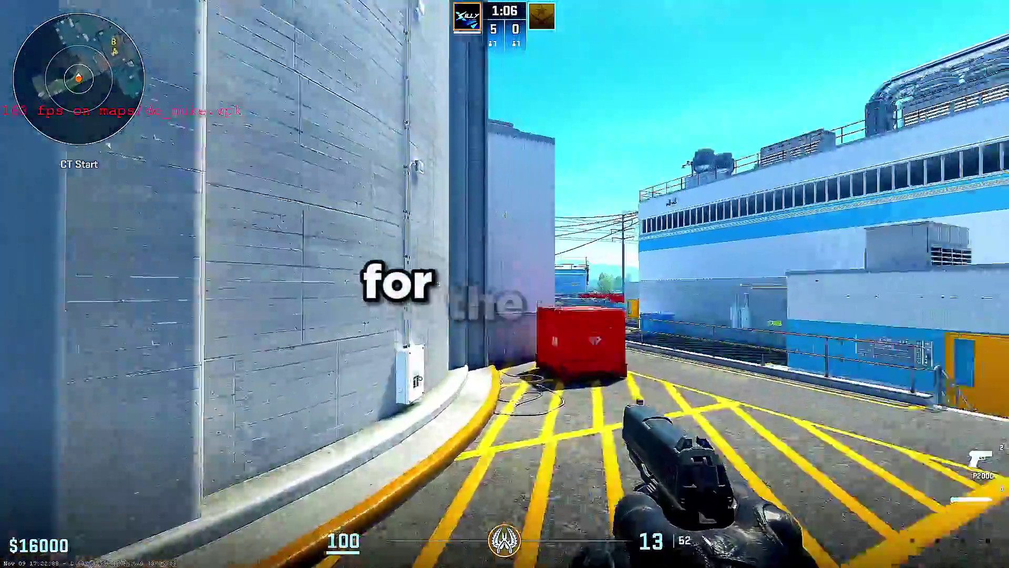
Briefly reopen the game settings from the pause menu, then return to live gameplay.
{"action": "key", "text": "Escape"}
{"action": "left_click", "coordinate": [84, 17]}
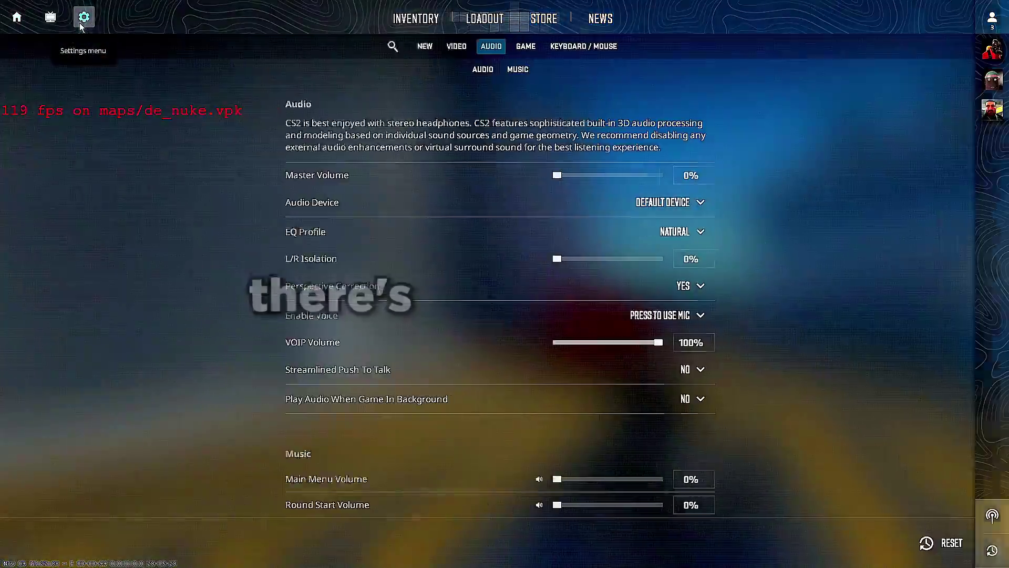
{"action": "scroll", "coordinate": [545, 371], "scroll_direction": "down", "scroll_amount": 5}
{"action": "scroll", "coordinate": [545, 371], "scroll_direction": "up", "scroll_amount": 5}
{"action": "key", "text": "Escape"}
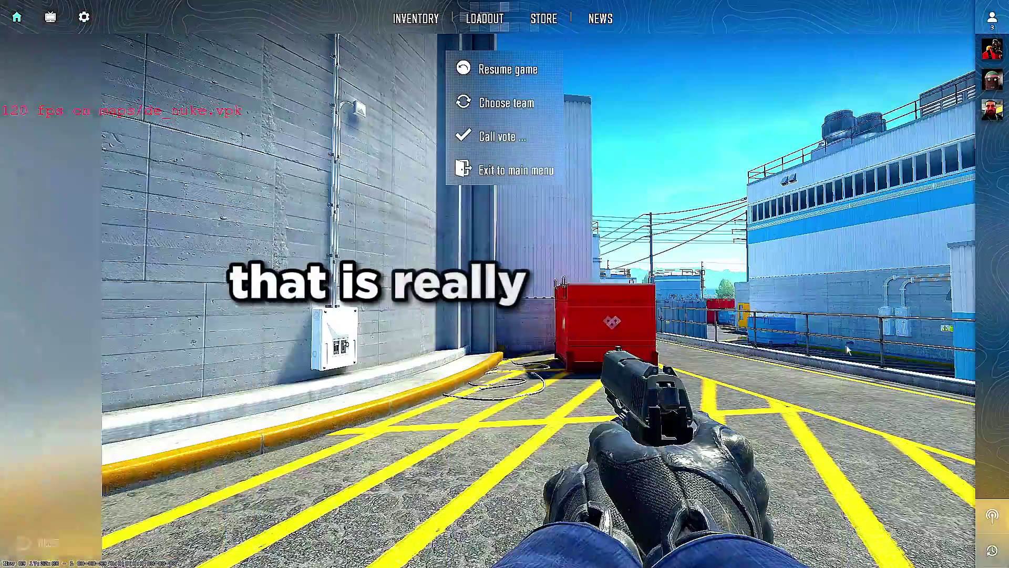
{"action": "key", "text": "Escape"}
Walk through the door and locker room and climb the ladder toward bombsite A.
{"action": "key", "text": "w"}
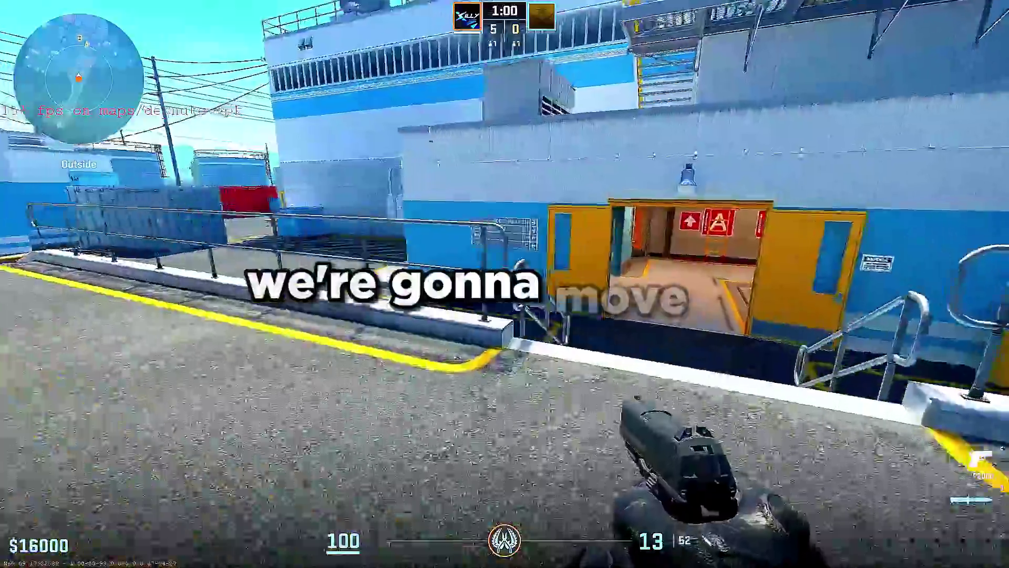
{"action": "key", "text": "3"}
{"action": "key", "text": "w"}
{"action": "key", "text": "2"}
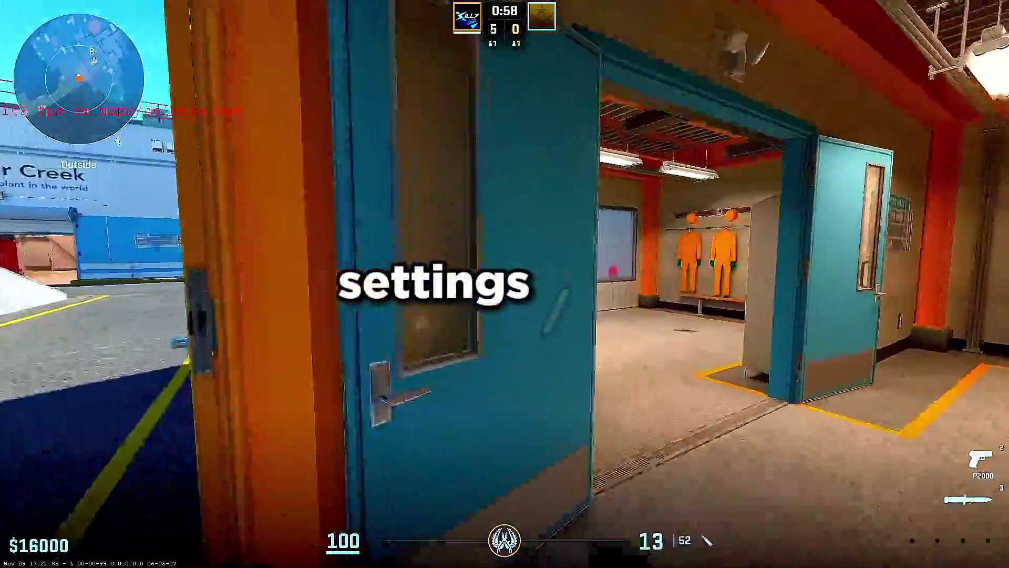
{"action": "key", "text": "w"}
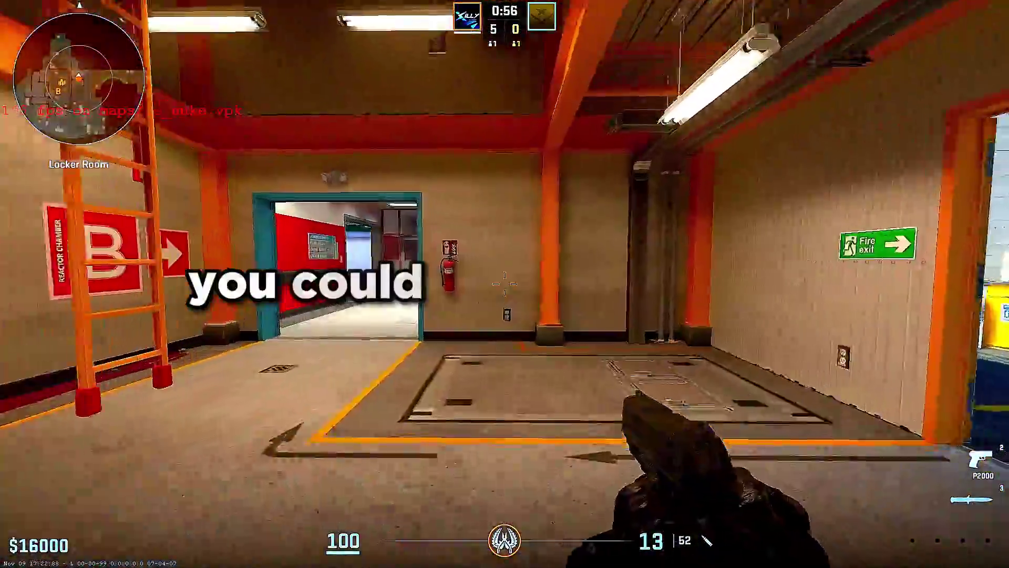
{"action": "key", "text": "w"}
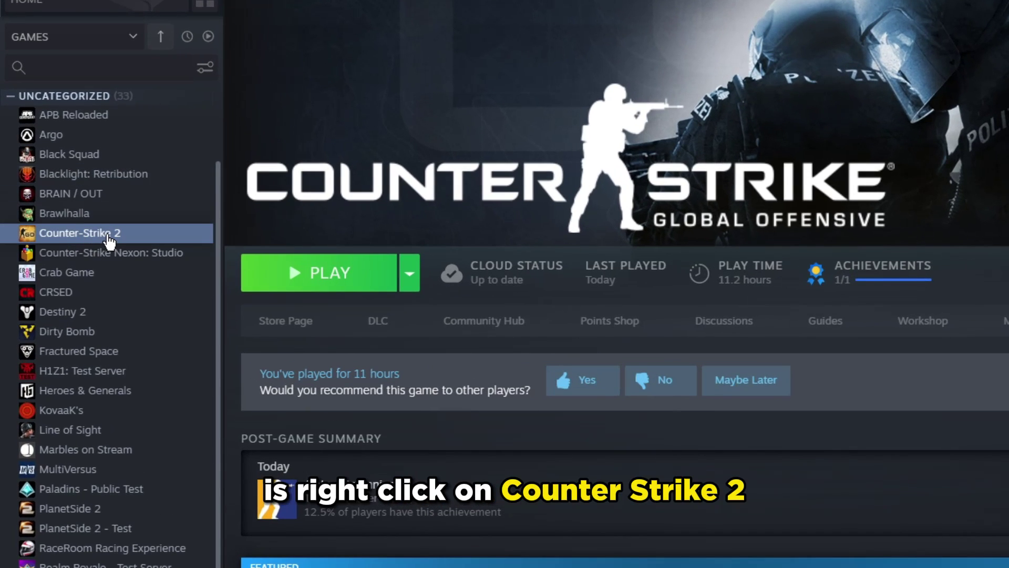
Open Counter-Strike 2's Properties, review DLC, Workshop and Installed Files, then return to General.
{"action": "right_click", "coordinate": [67, 202]}
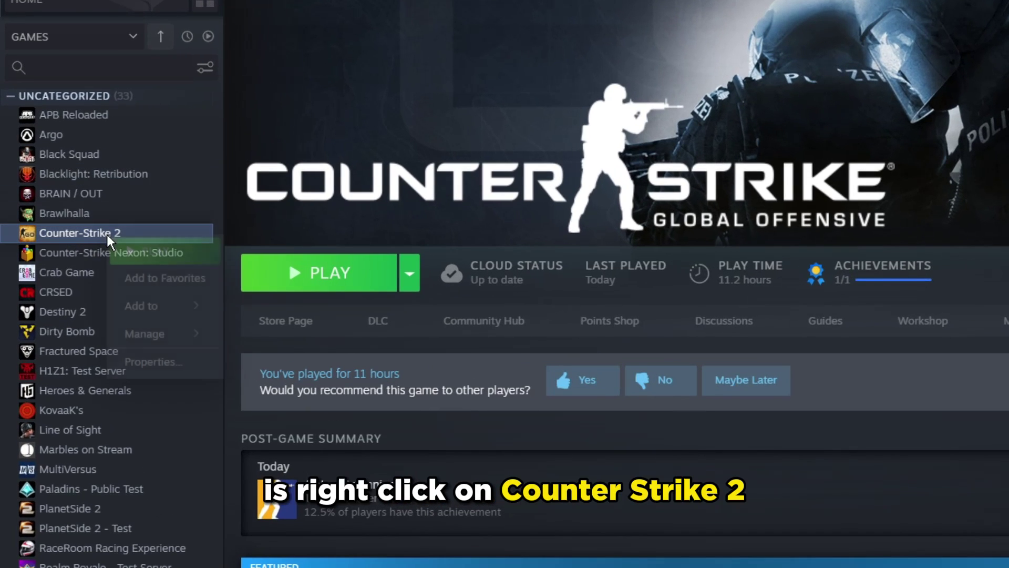
{"action": "left_click", "coordinate": [145, 363]}
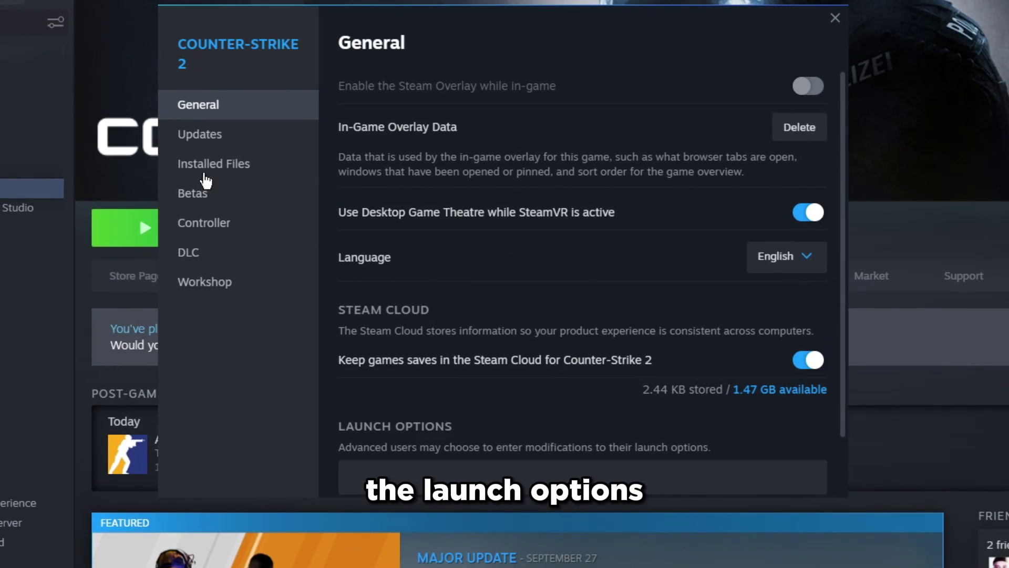
{"action": "left_click", "coordinate": [229, 260]}
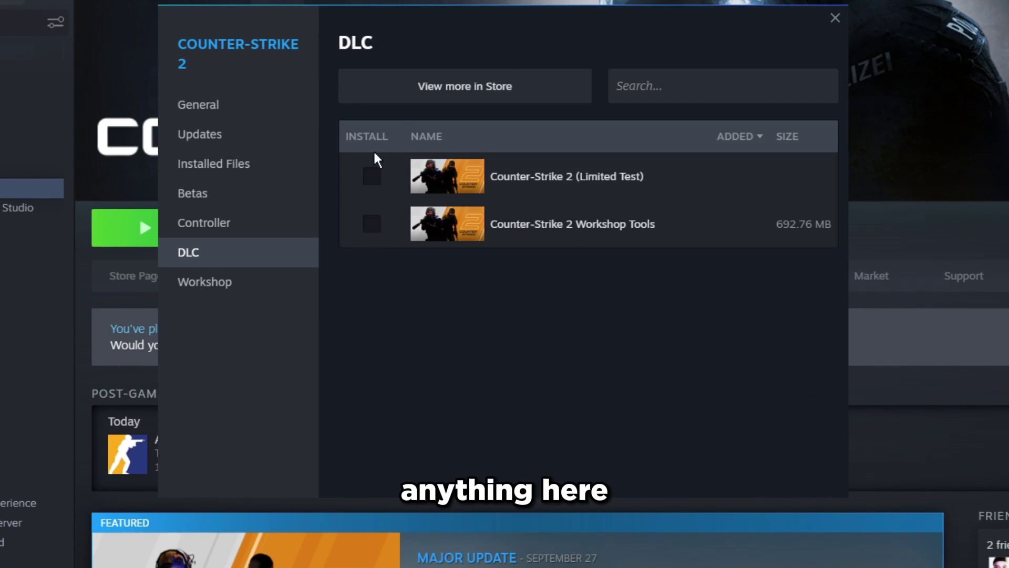
{"action": "left_click", "coordinate": [305, 285]}
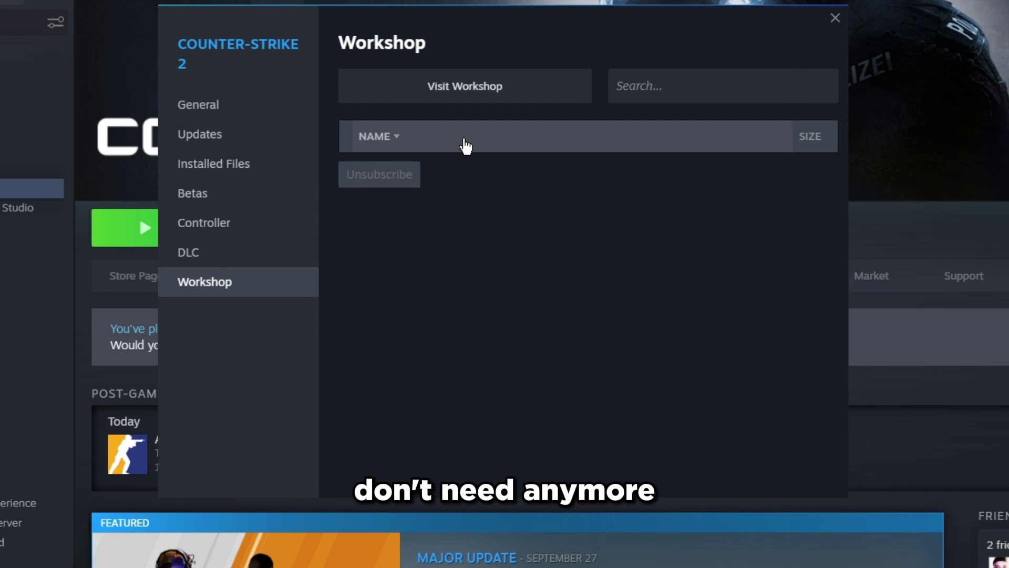
{"action": "left_click", "coordinate": [266, 243]}
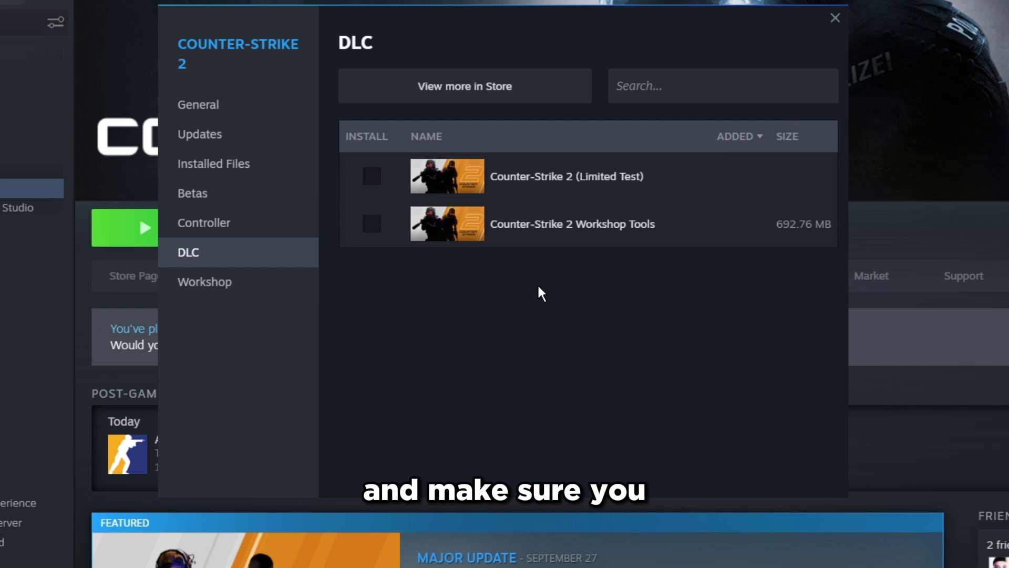
{"action": "left_click", "coordinate": [221, 164]}
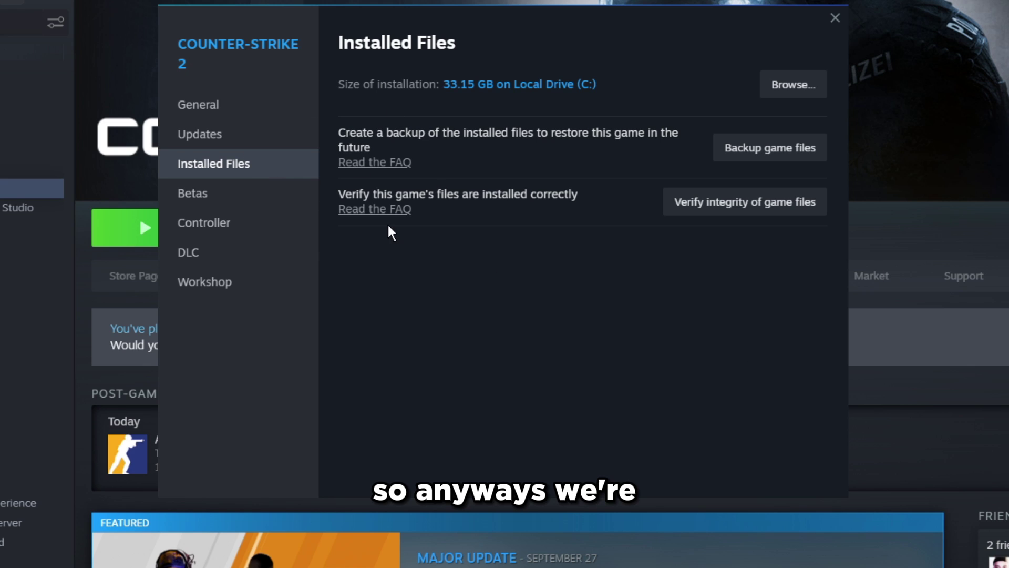
{"action": "left_click", "coordinate": [198, 104]}
{"action": "scroll", "coordinate": [337, 378], "scroll_direction": "down", "scroll_amount": 2}
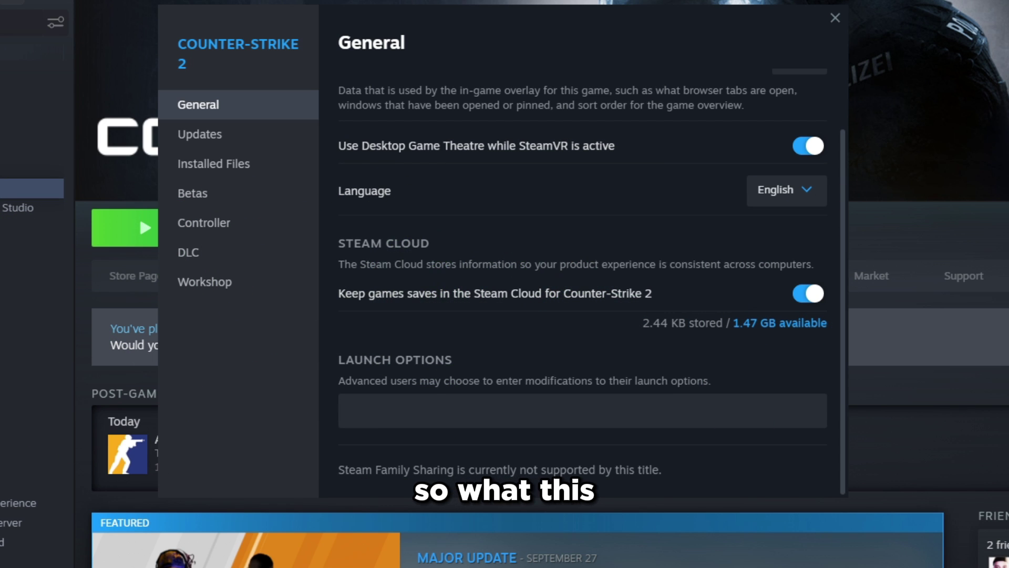
{"action": "left_click", "coordinate": [394, 410]}
{"action": "type", "text": "-vulkan"}
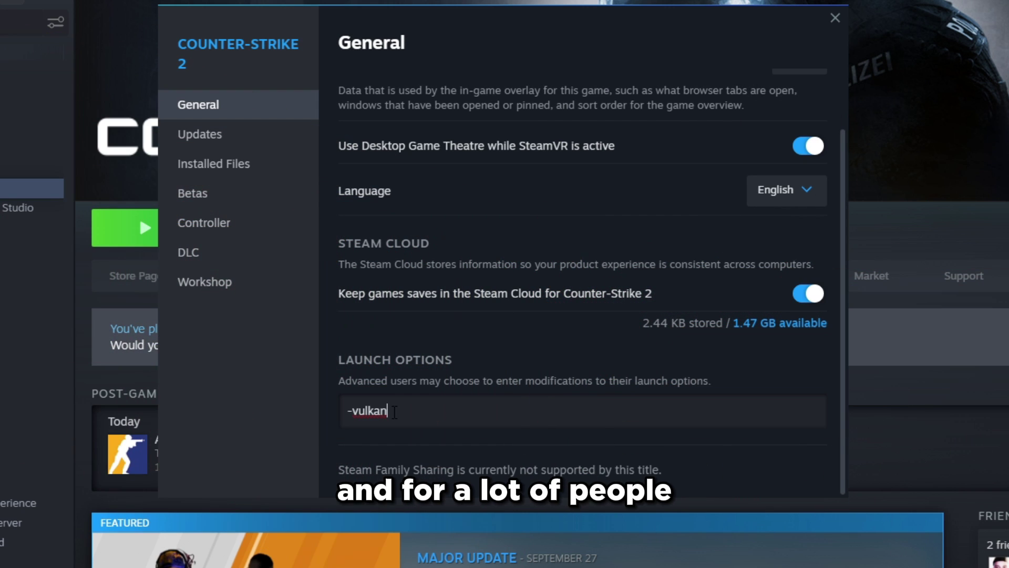
{"action": "key", "text": "ctrl+a"}
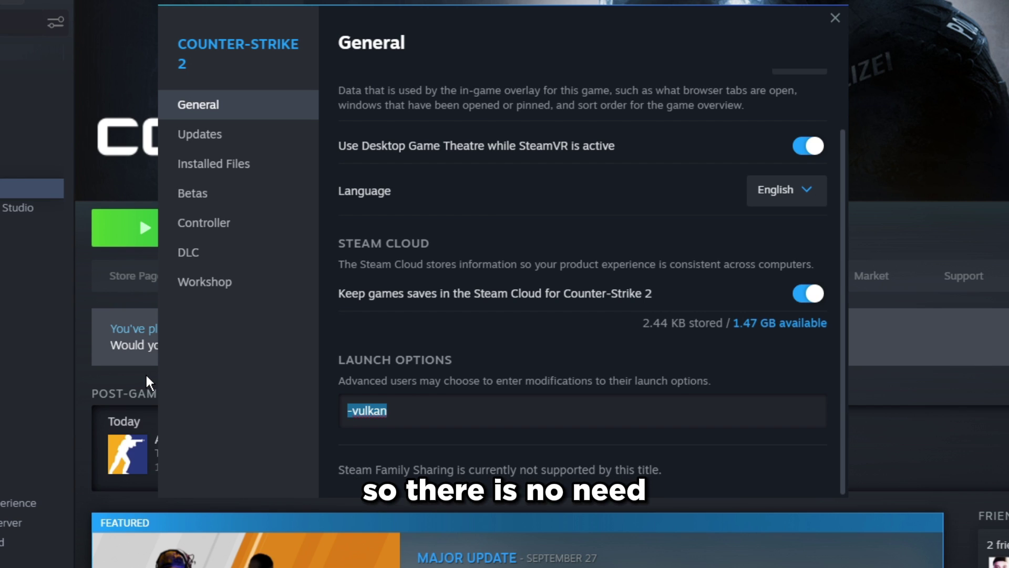
{"action": "key", "text": "BackSpace"}
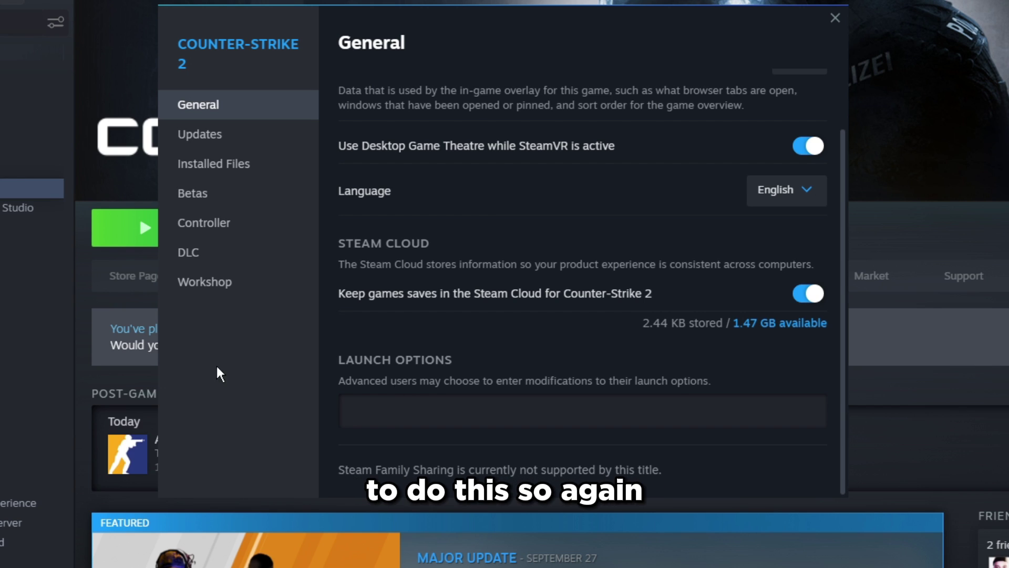
{"action": "left_click", "coordinate": [566, 335]}
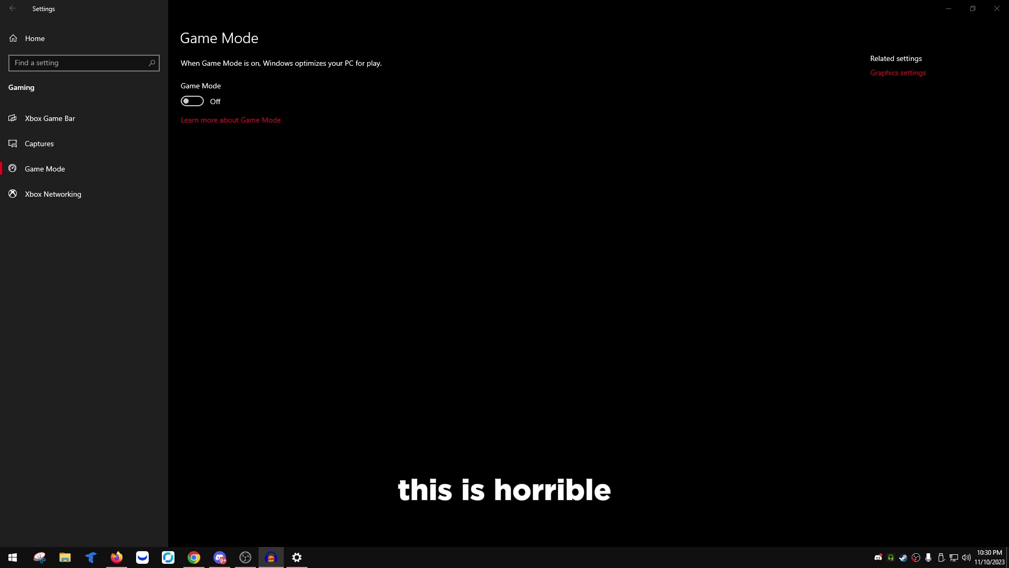
Toggle Game Mode back to Off and check the Xbox Game Bar settings.
{"action": "left_click", "coordinate": [193, 101]}
{"action": "left_click", "coordinate": [192, 101]}
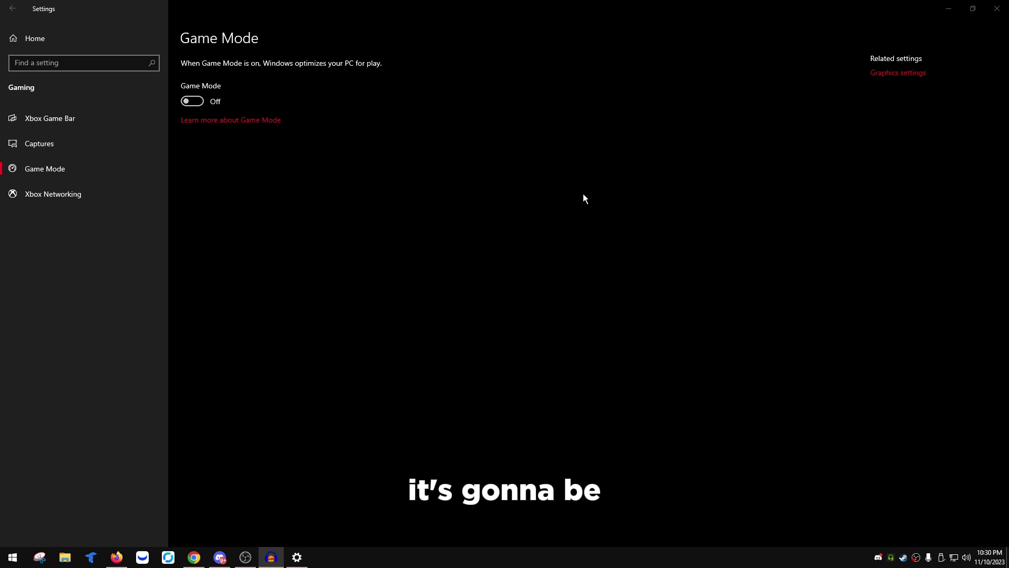
{"action": "left_click", "coordinate": [143, 110]}
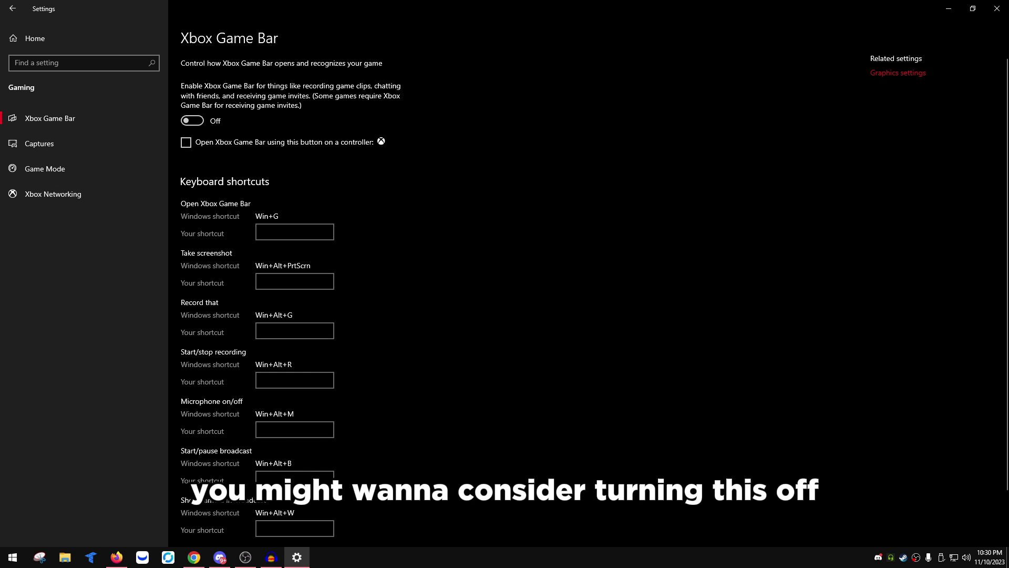
{"action": "left_click", "coordinate": [77, 160]}
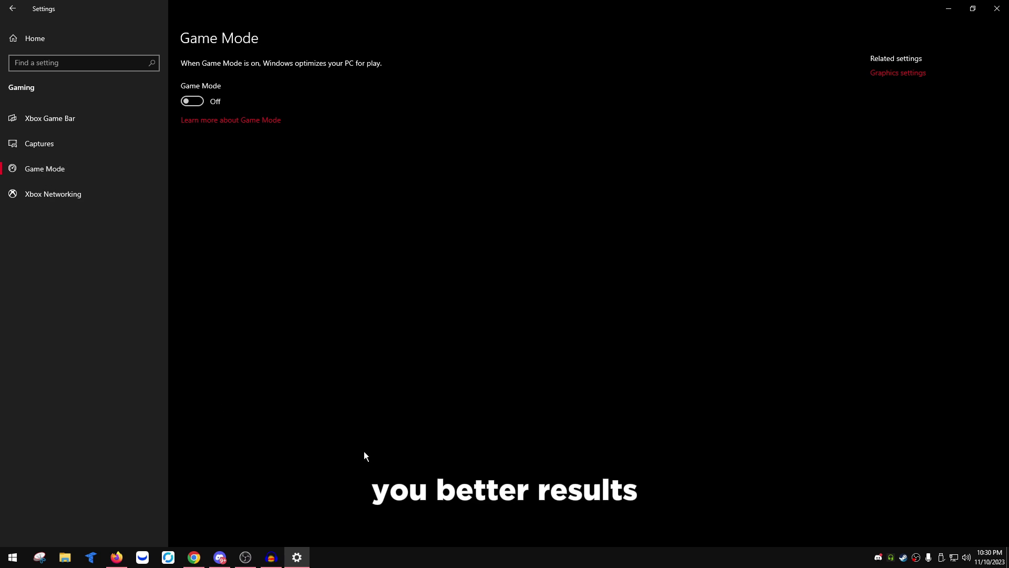
Browse the Privacy pages (Inking & typing, Other devices, Background apps), then open Apps.
{"action": "left_click", "coordinate": [95, 32]}
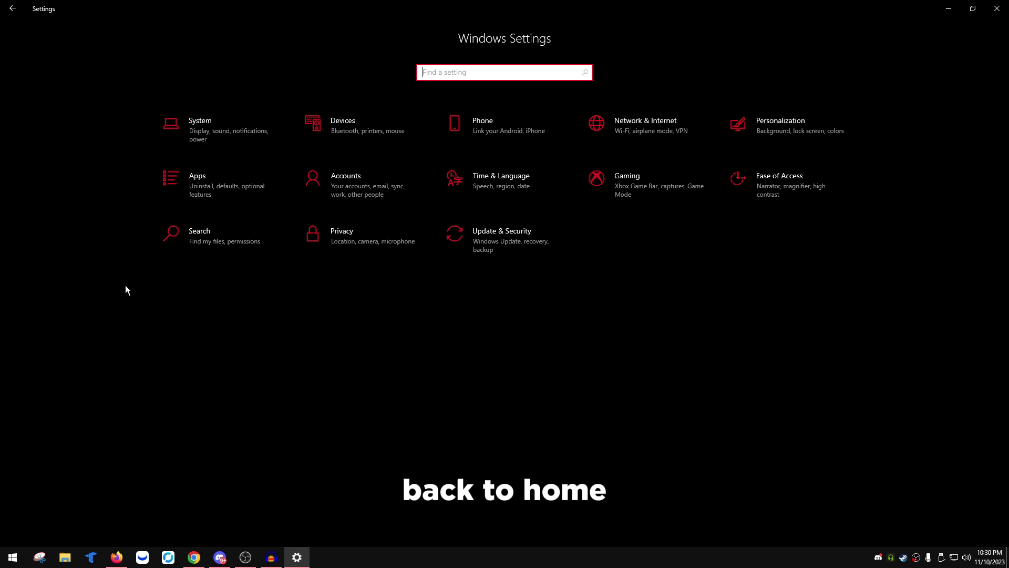
{"action": "left_click", "coordinate": [363, 237]}
{"action": "left_click", "coordinate": [68, 207]}
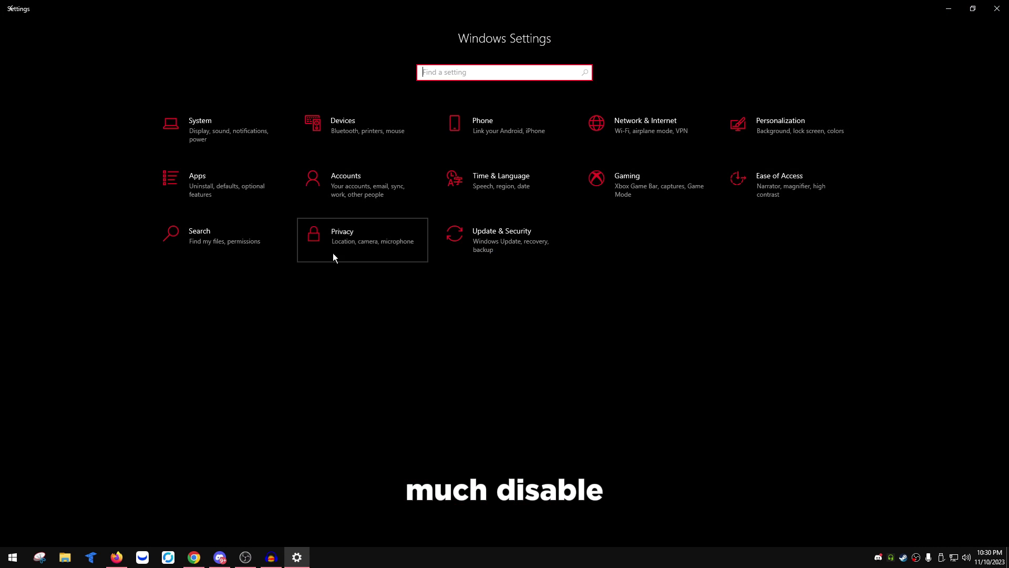
{"action": "left_click", "coordinate": [334, 257]}
{"action": "scroll", "coordinate": [119, 387], "scroll_direction": "down", "scroll_amount": 5}
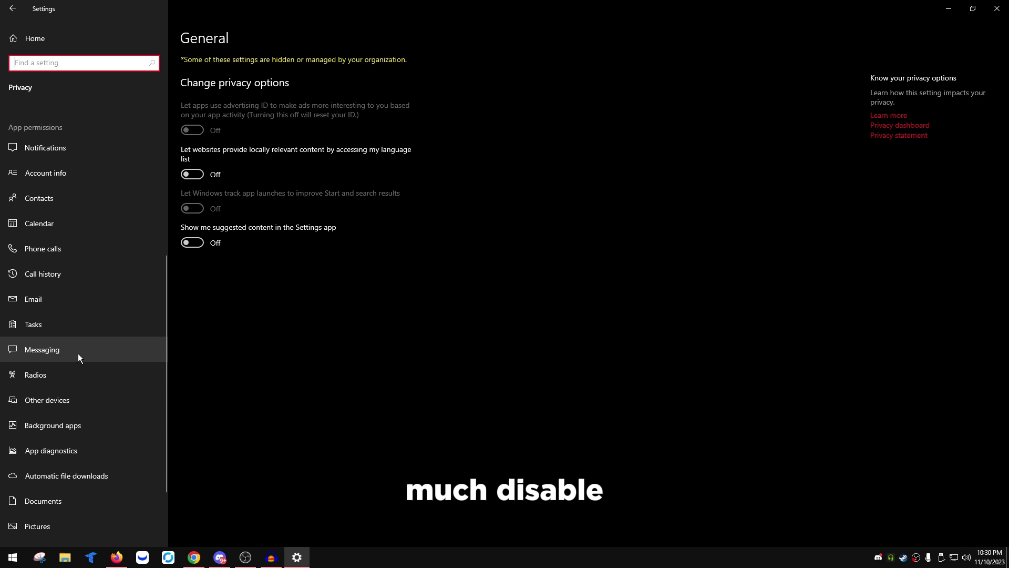
{"action": "left_click", "coordinate": [80, 400]}
{"action": "left_click", "coordinate": [88, 426]}
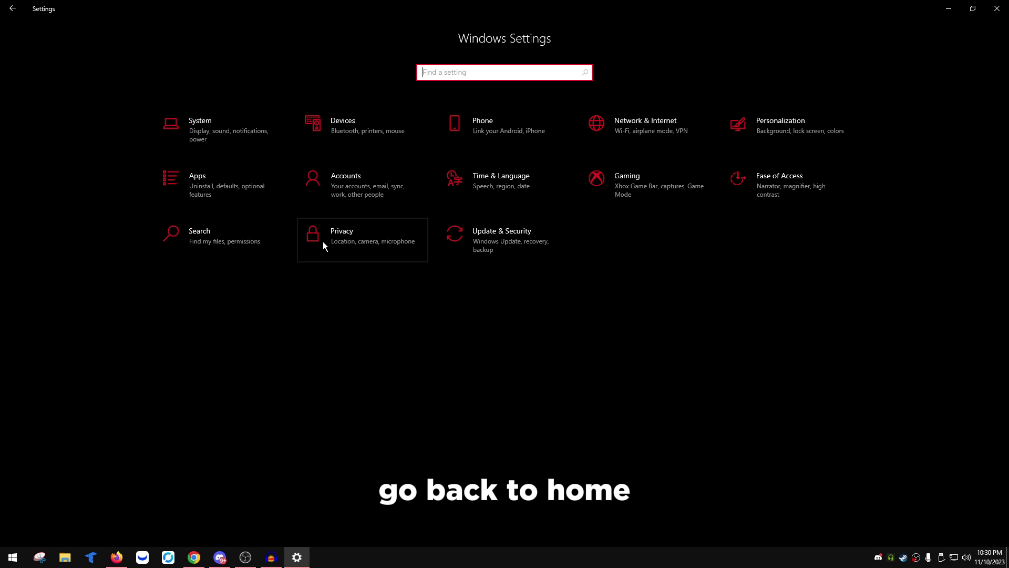
{"action": "left_click", "coordinate": [198, 181]}
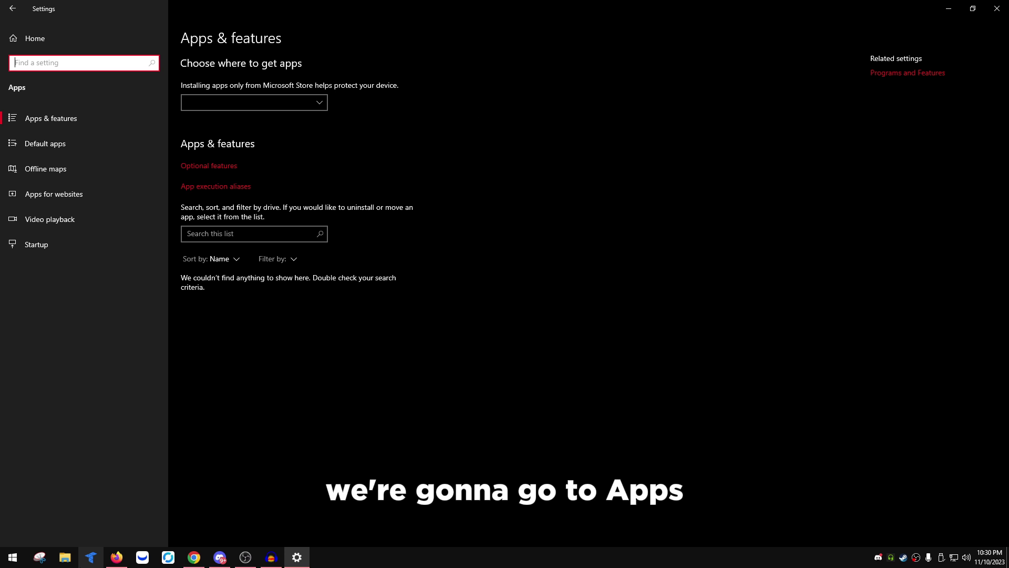
Look over the startup apps and installed apps lists, then return to Settings home.
{"action": "left_click", "coordinate": [53, 252]}
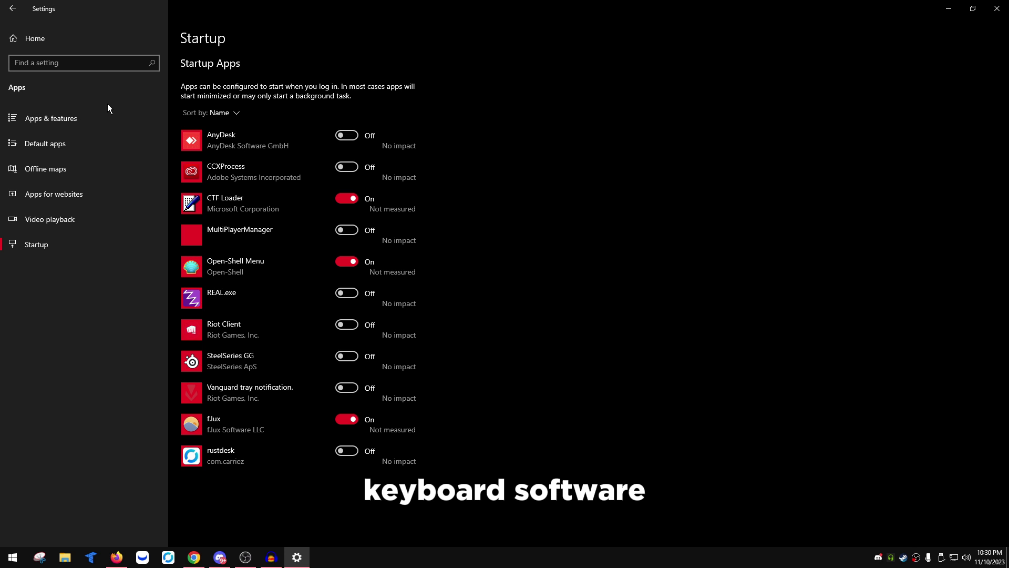
{"action": "left_click", "coordinate": [105, 118]}
{"action": "scroll", "coordinate": [368, 305], "scroll_direction": "down", "scroll_amount": 5}
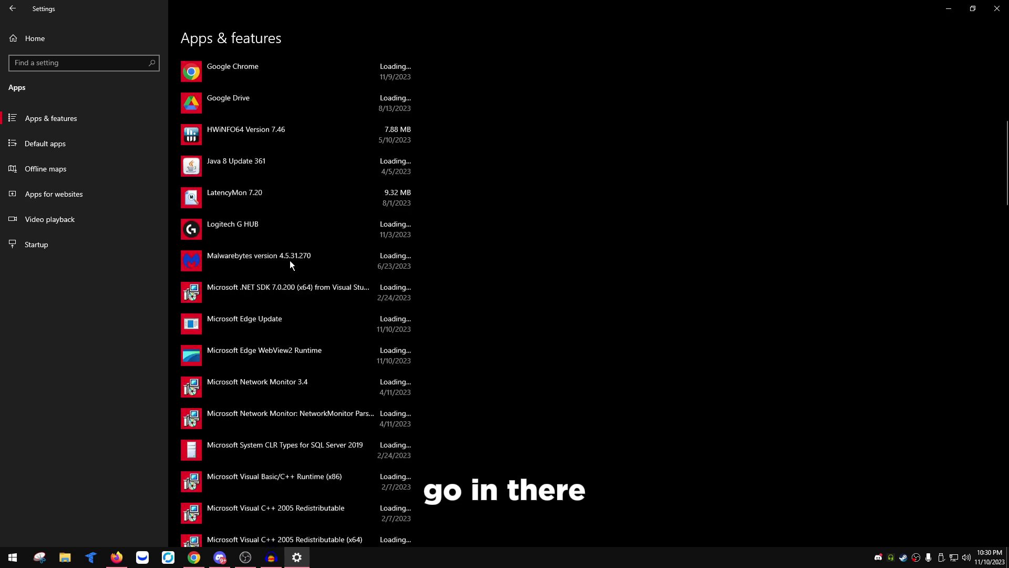
{"action": "scroll", "coordinate": [368, 347], "scroll_direction": "up", "scroll_amount": 5}
{"action": "scroll", "coordinate": [370, 304], "scroll_direction": "down", "scroll_amount": 20}
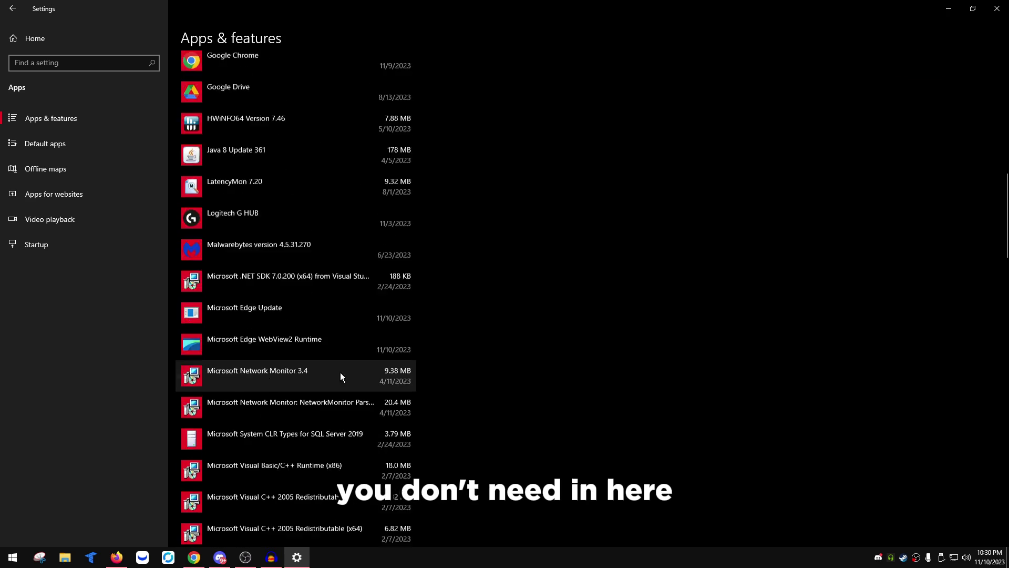
{"action": "left_click", "coordinate": [75, 28]}
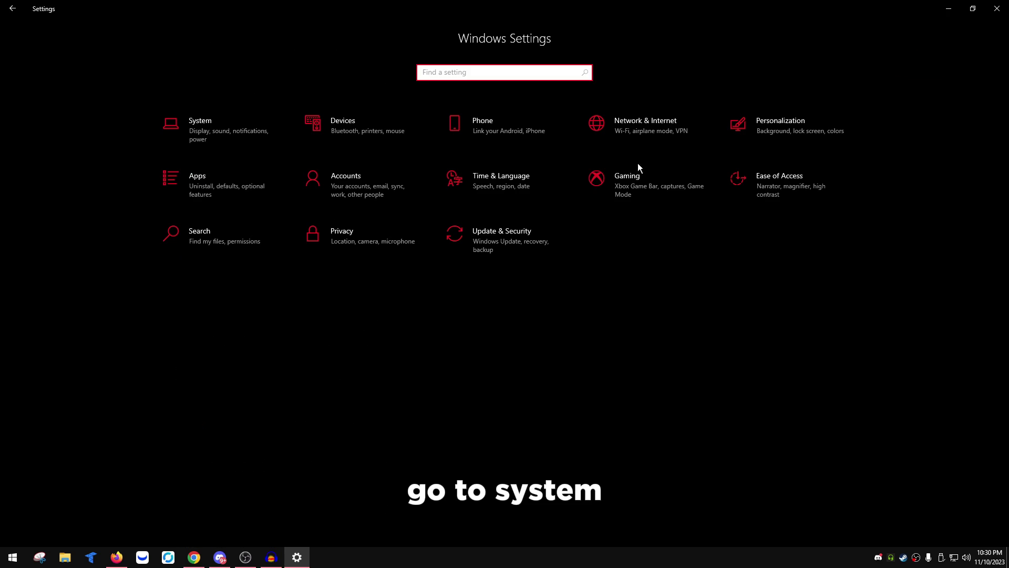
Go through System > Display into the graphics and advanced display settings.
{"action": "left_click", "coordinate": [173, 125]}
{"action": "scroll", "coordinate": [333, 408], "scroll_direction": "down", "scroll_amount": 5}
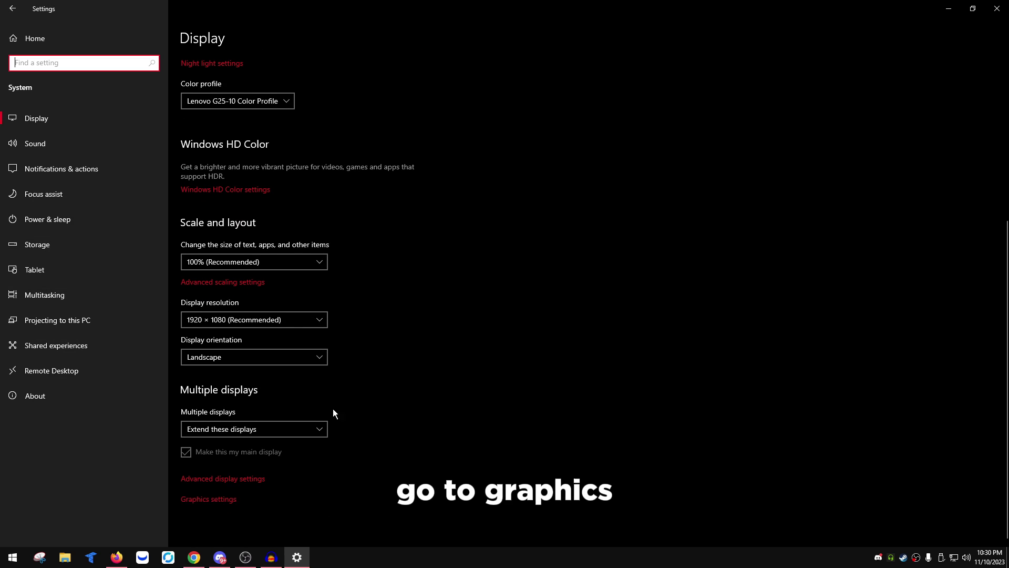
{"action": "left_click", "coordinate": [216, 497]}
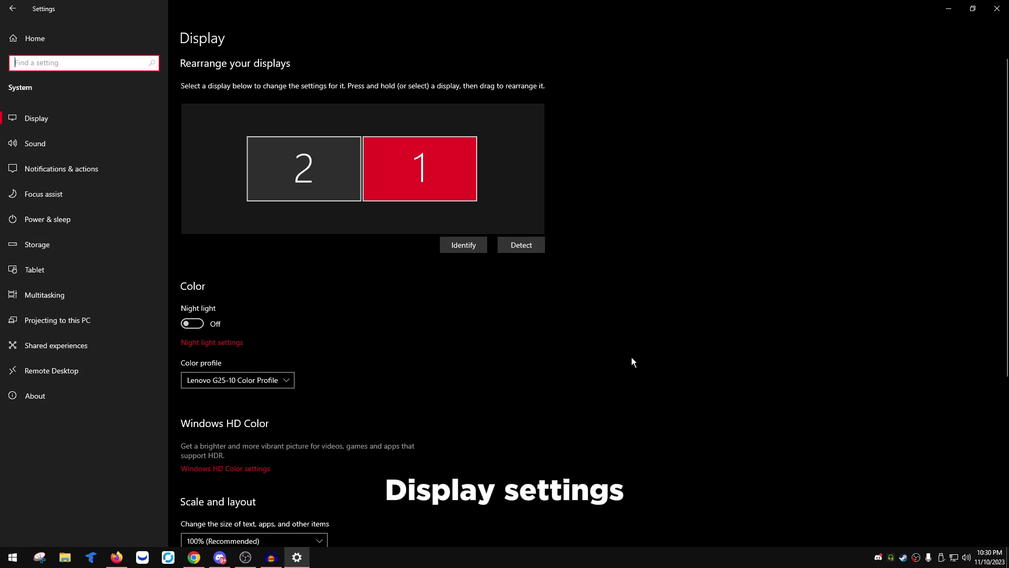
{"action": "scroll", "coordinate": [336, 349], "scroll_direction": "down", "scroll_amount": 5}
{"action": "left_click", "coordinate": [222, 479]}
Set Display 1's refresh rate to 144 Hz, then open Notifications & actions.
{"action": "left_click", "coordinate": [79, 110]}
{"action": "left_click", "coordinate": [75, 93]}
{"action": "left_click", "coordinate": [116, 368]}
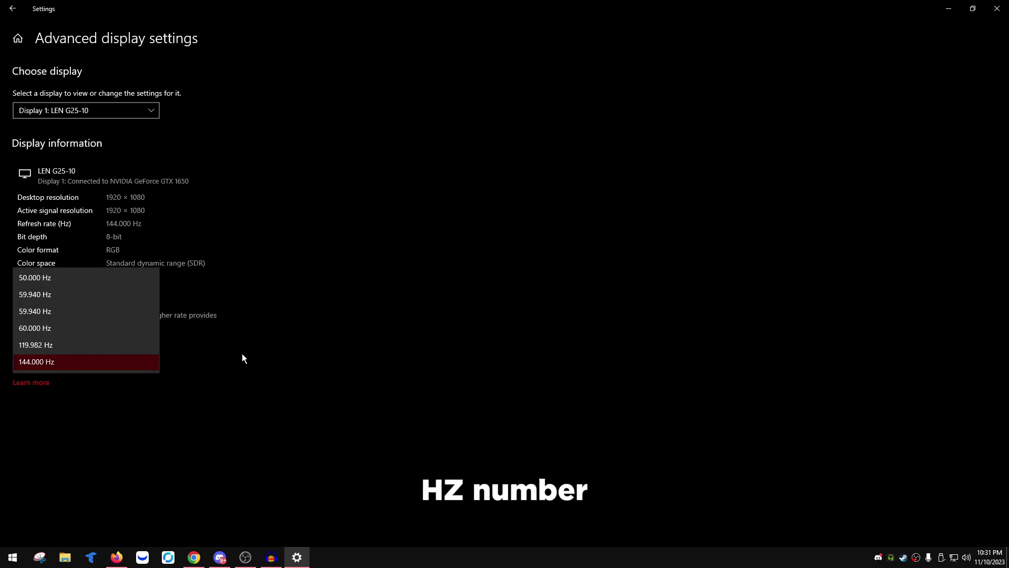
{"action": "left_click", "coordinate": [91, 362]}
{"action": "left_click", "coordinate": [12, 9]}
{"action": "left_click", "coordinate": [52, 169]}
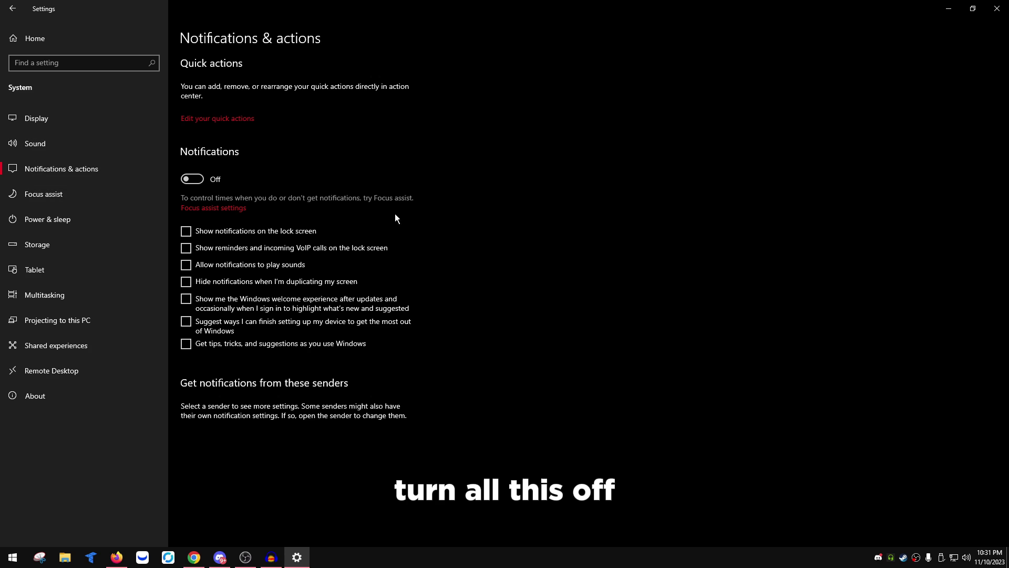
Tick Disable all enhancements in the Headphones device properties and confirm with OK.
{"action": "left_click", "coordinate": [109, 147]}
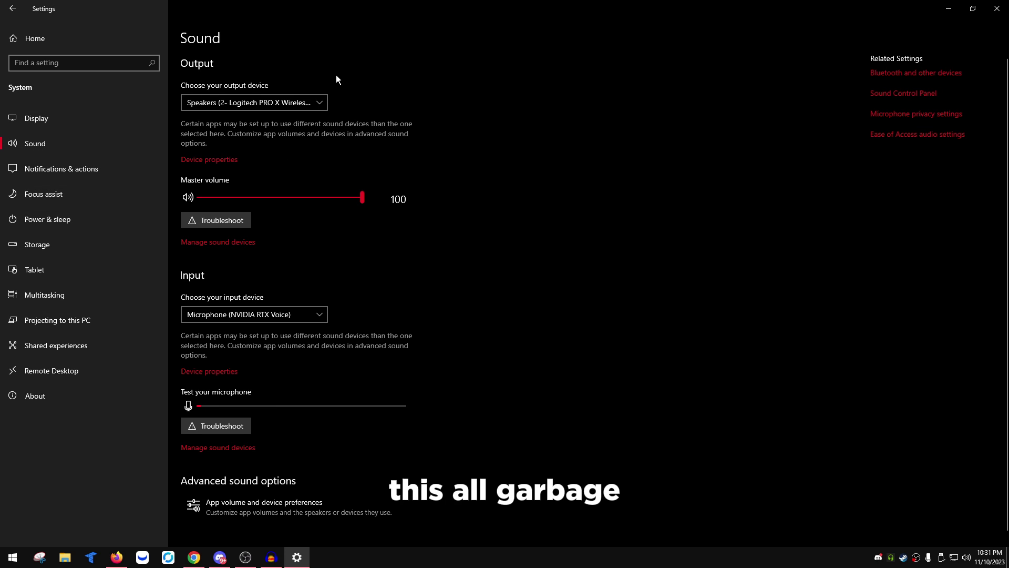
{"action": "left_click", "coordinate": [898, 95]}
{"action": "double_click", "coordinate": [172, 152]}
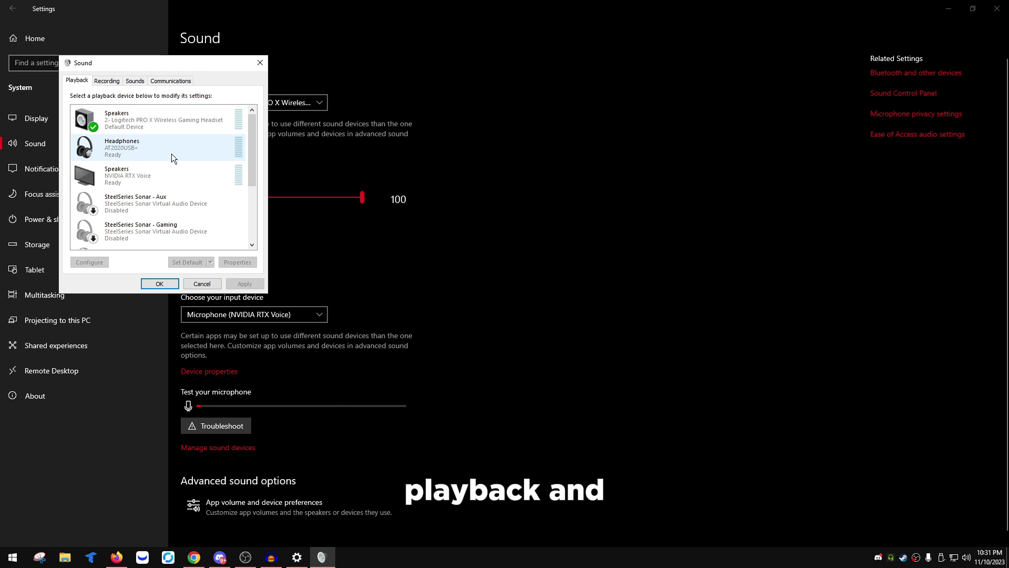
{"action": "left_click", "coordinate": [151, 121]}
{"action": "left_click_drag", "start_coordinate": [152, 98], "coordinate": [223, 87]}
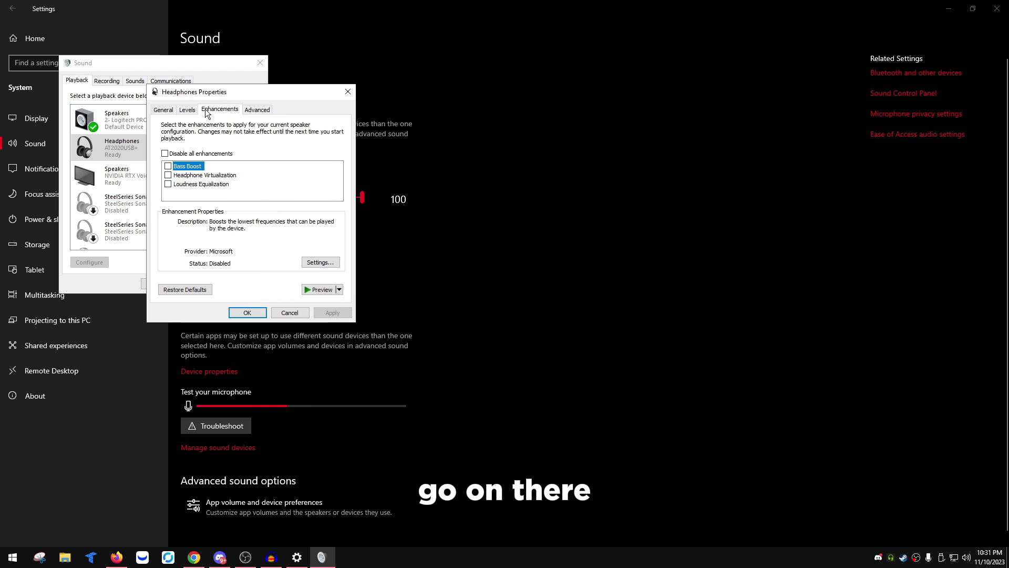
{"action": "left_click", "coordinate": [203, 154]}
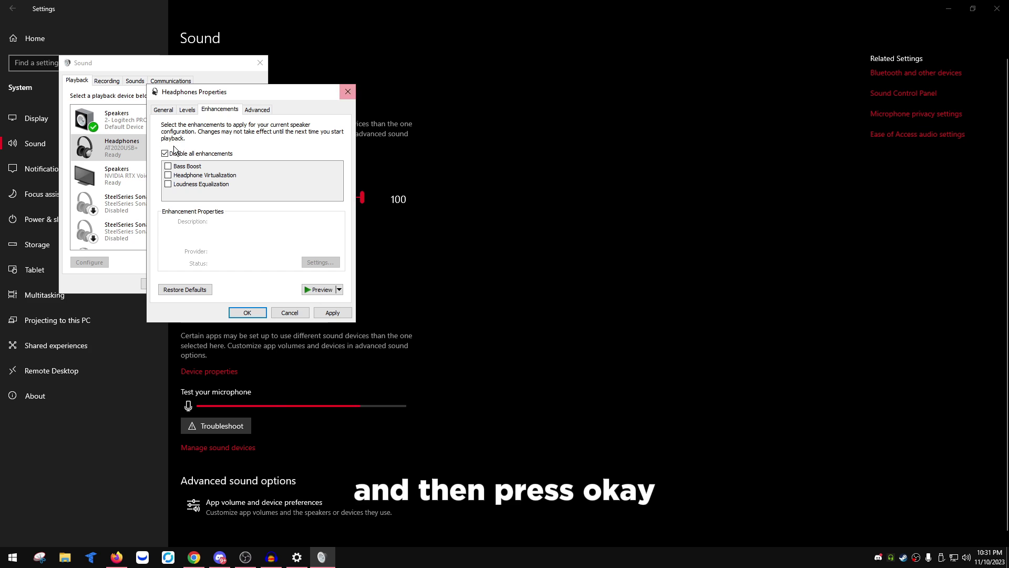
{"action": "left_click", "coordinate": [347, 91]}
Glance at the NVIDIA RTX Voice speakers properties and scroll through the playback device list.
{"action": "double_click", "coordinate": [194, 166]}
{"action": "left_click", "coordinate": [279, 104]}
{"action": "scroll", "coordinate": [254, 199], "scroll_direction": "down", "scroll_amount": 3}
{"action": "scroll", "coordinate": [164, 204], "scroll_direction": "up", "scroll_amount": 3}
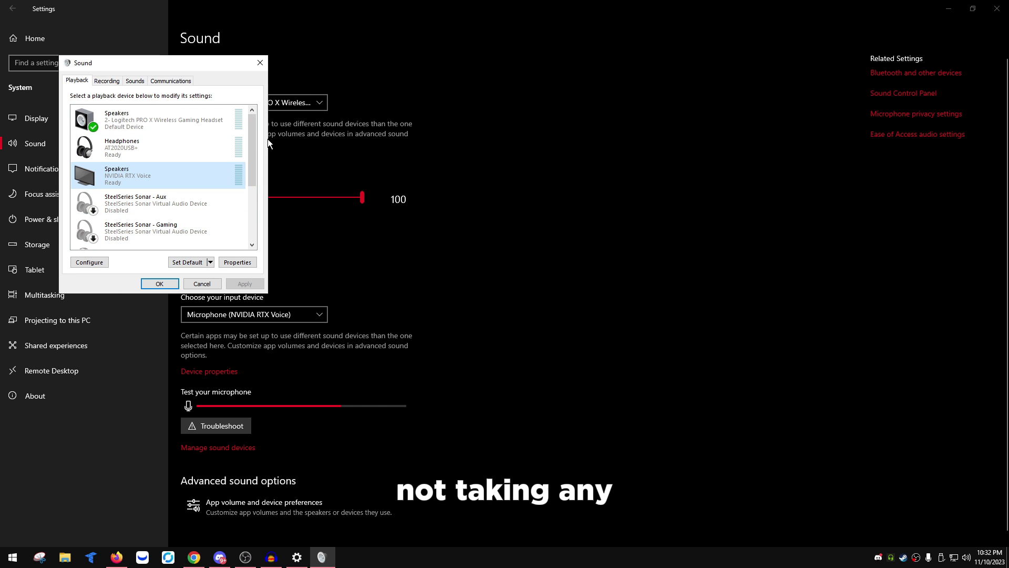
{"action": "scroll", "coordinate": [213, 197], "scroll_direction": "down", "scroll_amount": 3}
{"action": "scroll", "coordinate": [247, 196], "scroll_direction": "up", "scroll_amount": 3}
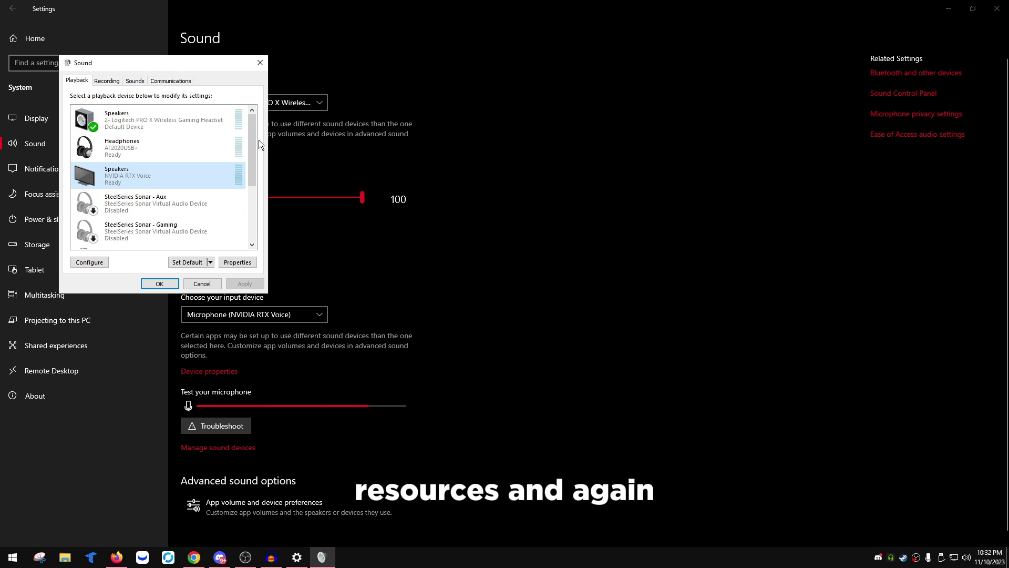
{"action": "left_click_drag", "start_coordinate": [255, 148], "coordinate": [252, 204]}
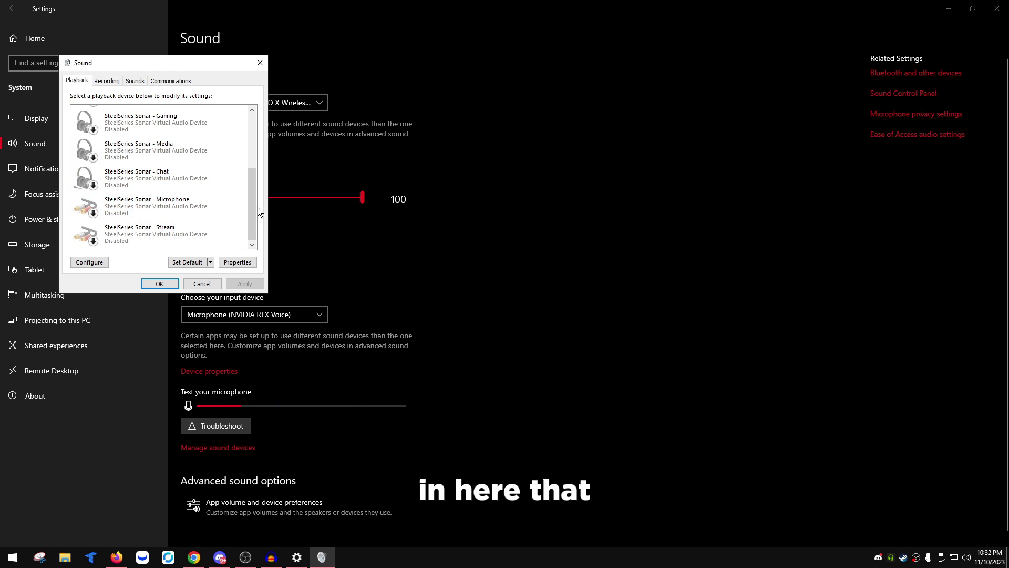
{"action": "scroll", "coordinate": [221, 179], "scroll_direction": "up", "scroll_amount": 5}
Disable the Headphones playback device and close the Sound window.
{"action": "left_click", "coordinate": [156, 144]}
{"action": "right_click", "coordinate": [199, 148]}
{"action": "left_click", "coordinate": [206, 165]}
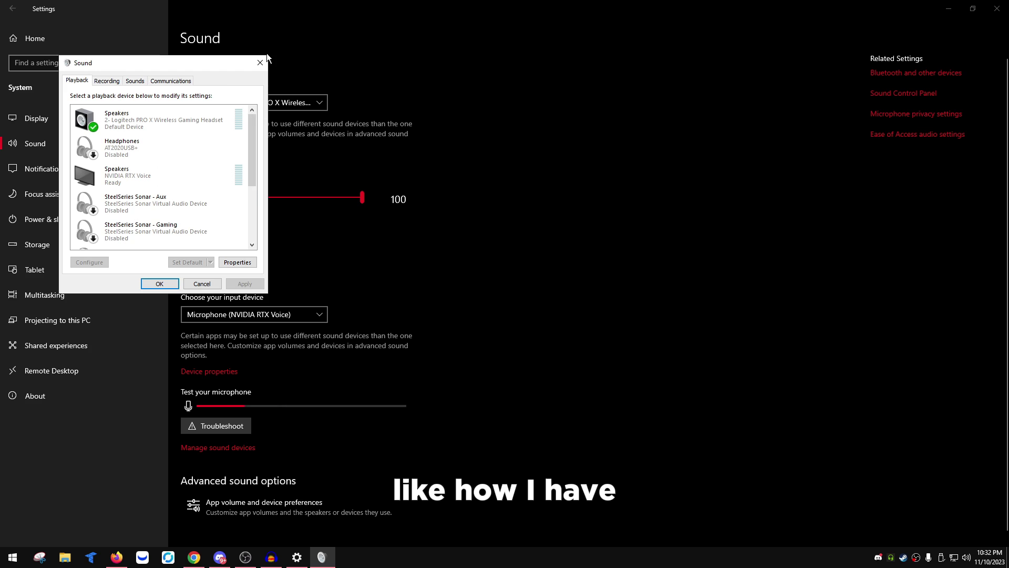
{"action": "left_click", "coordinate": [172, 283]}
Review the power plan, Storage, Projecting, Shared experiences and Remote Desktop pages, then go Home.
{"action": "left_click", "coordinate": [131, 217]}
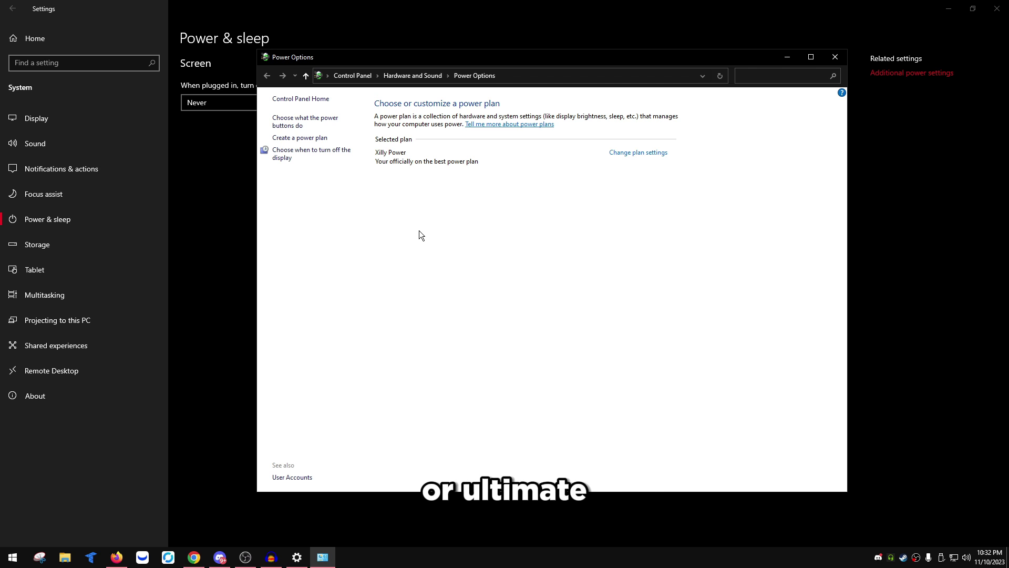
{"action": "left_click", "coordinate": [836, 56]}
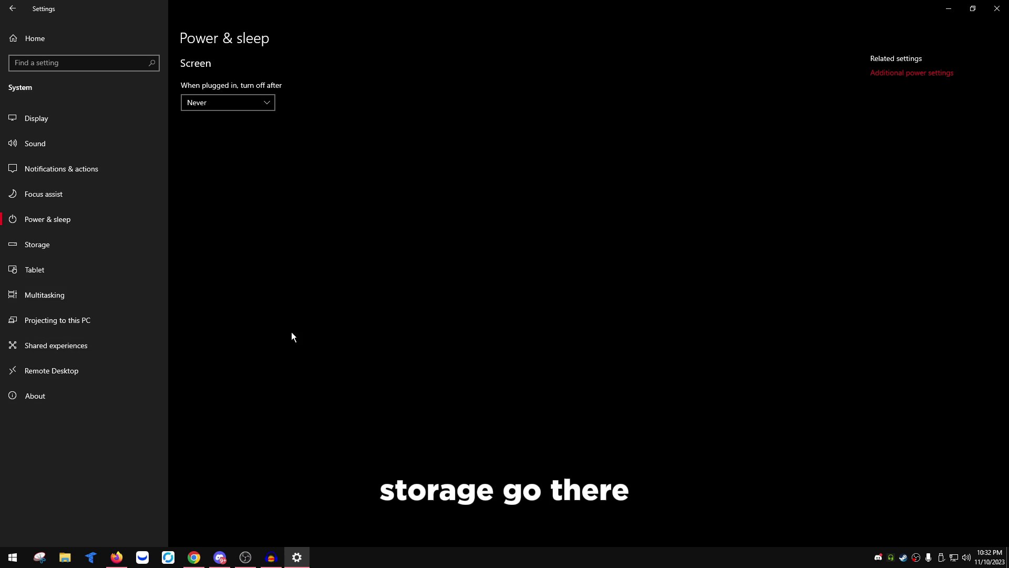
{"action": "left_click", "coordinate": [78, 247]}
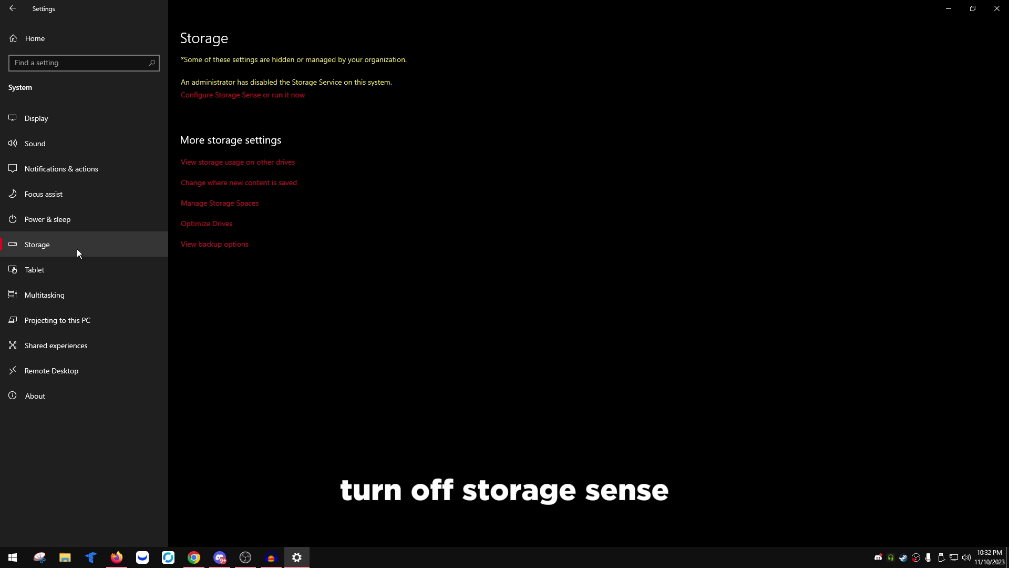
{"action": "left_click", "coordinate": [96, 320]}
{"action": "left_click", "coordinate": [95, 356]}
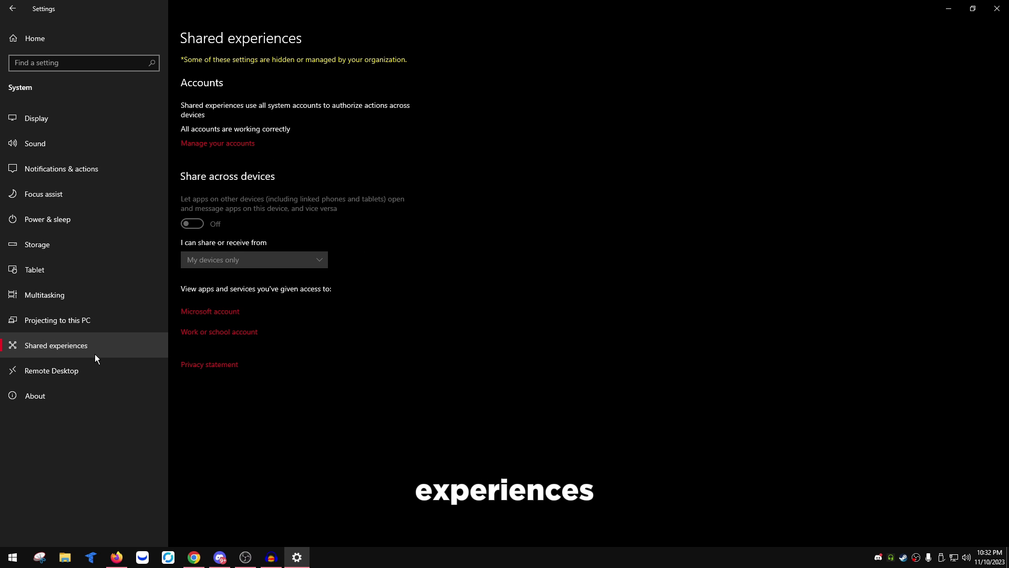
{"action": "left_click", "coordinate": [100, 369]}
{"action": "left_click", "coordinate": [92, 41]}
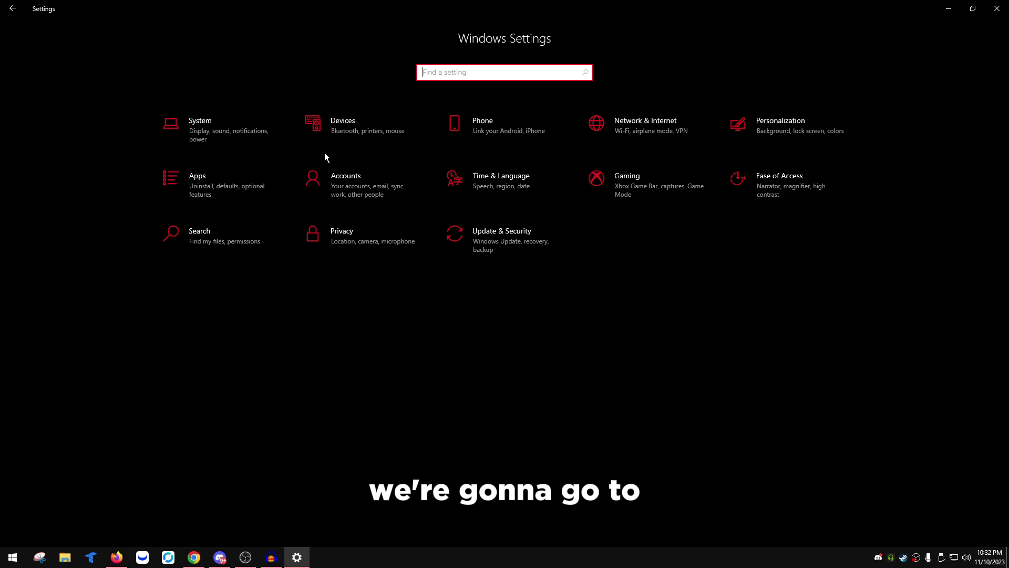
Confirm Ethernet 2 has only IPv4 enabled and a 1.0 Gbps link speed, then close its windows.
{"action": "left_click", "coordinate": [631, 147]}
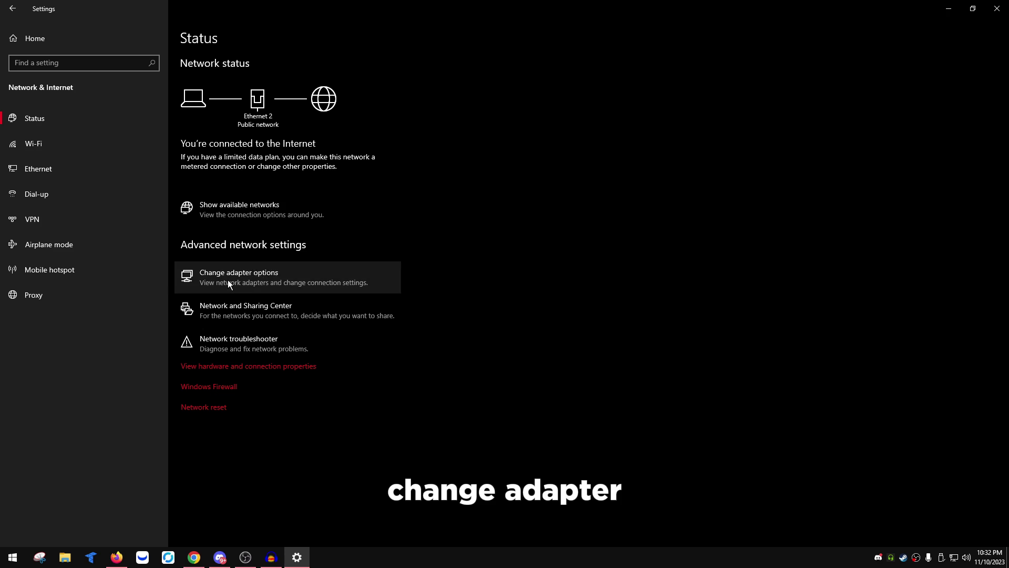
{"action": "left_click", "coordinate": [228, 283]}
{"action": "double_click", "coordinate": [293, 121]}
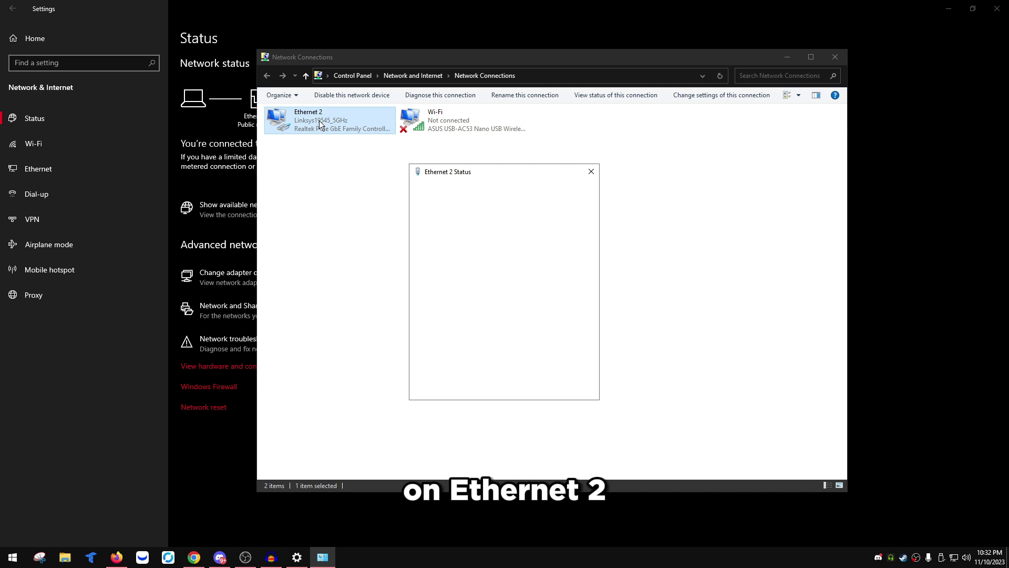
{"action": "left_click", "coordinate": [442, 365]}
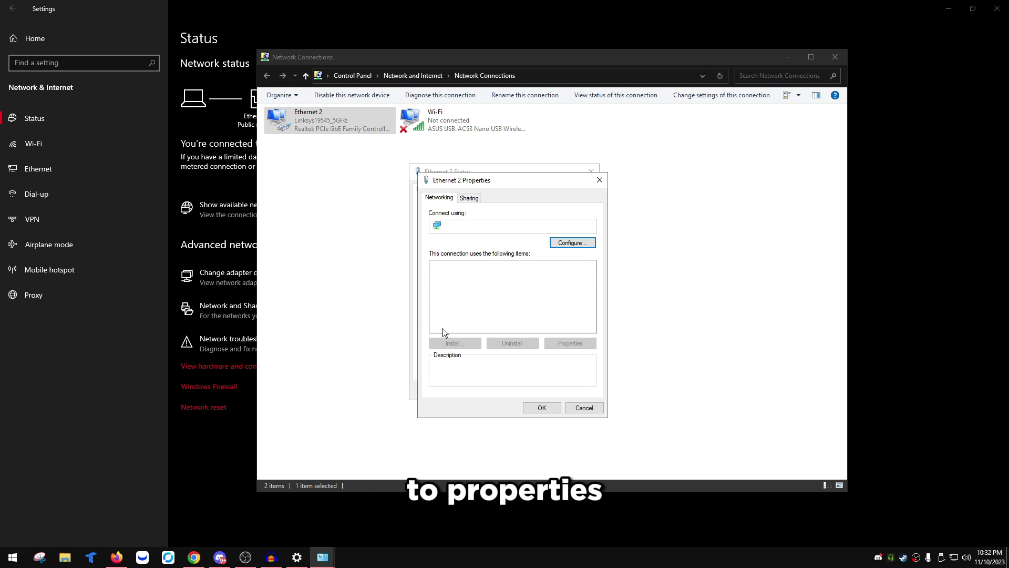
{"action": "left_click", "coordinate": [477, 274]}
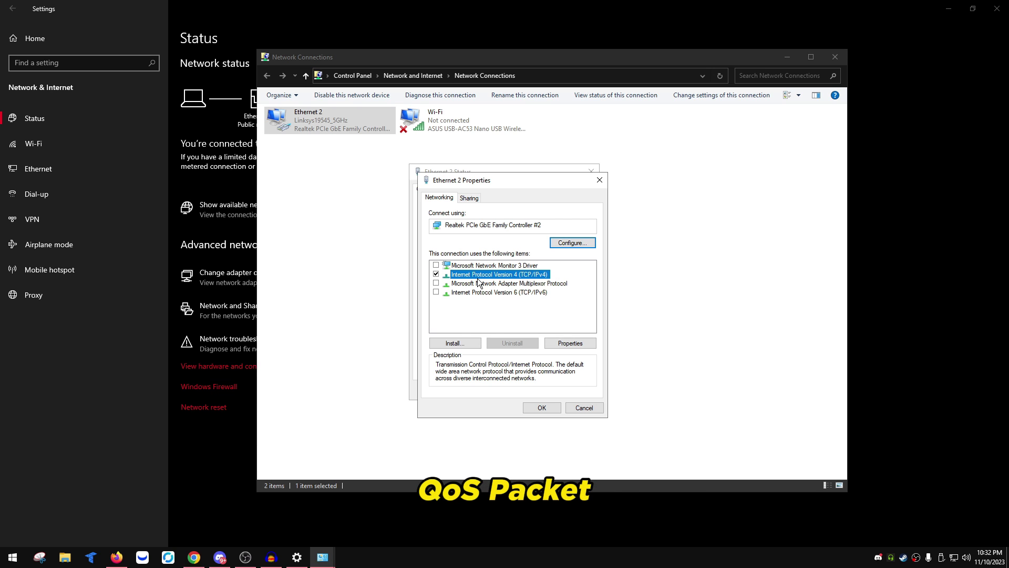
{"action": "left_click", "coordinate": [540, 408]}
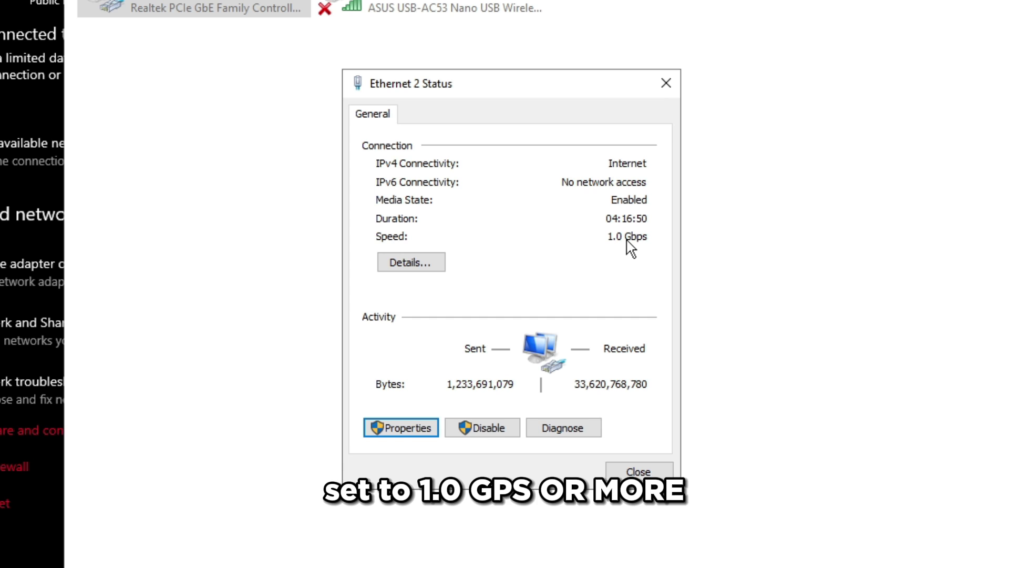
{"action": "left_click", "coordinate": [639, 472]}
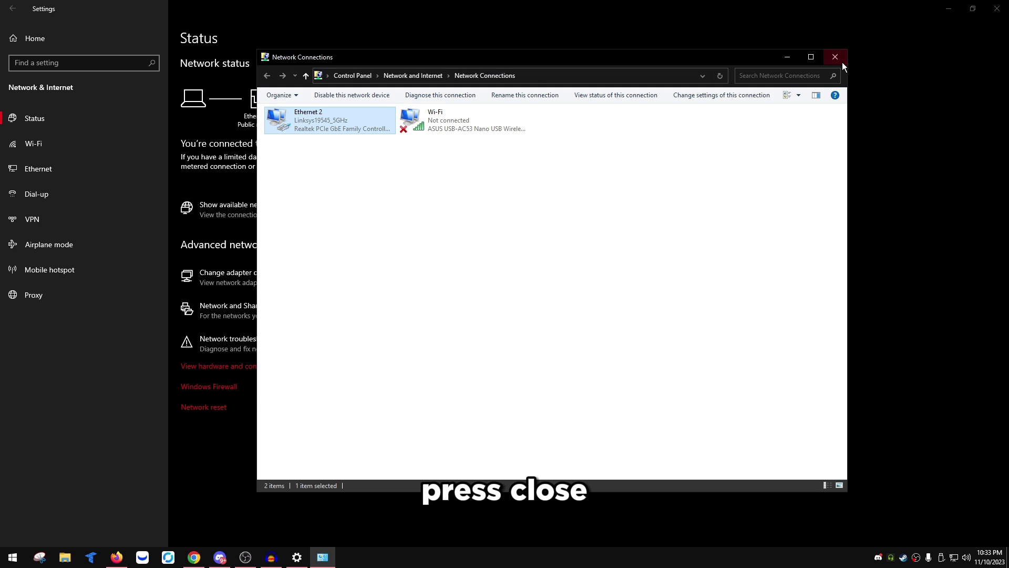
{"action": "left_click", "coordinate": [834, 55]}
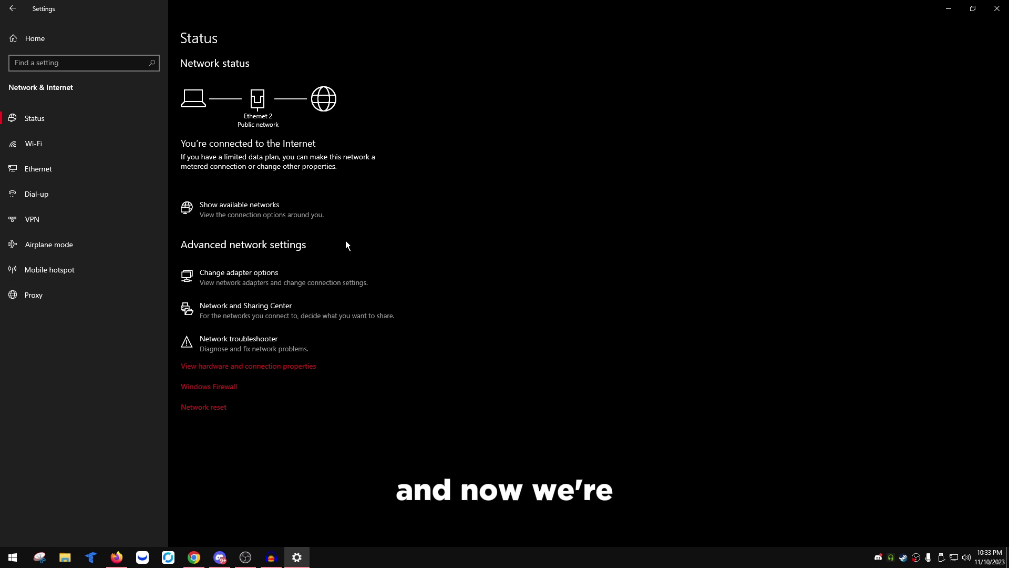
Check that transparency effects are Off on the Personalization Colors page, then close Settings.
{"action": "left_click", "coordinate": [84, 33]}
{"action": "left_click", "coordinate": [847, 138]}
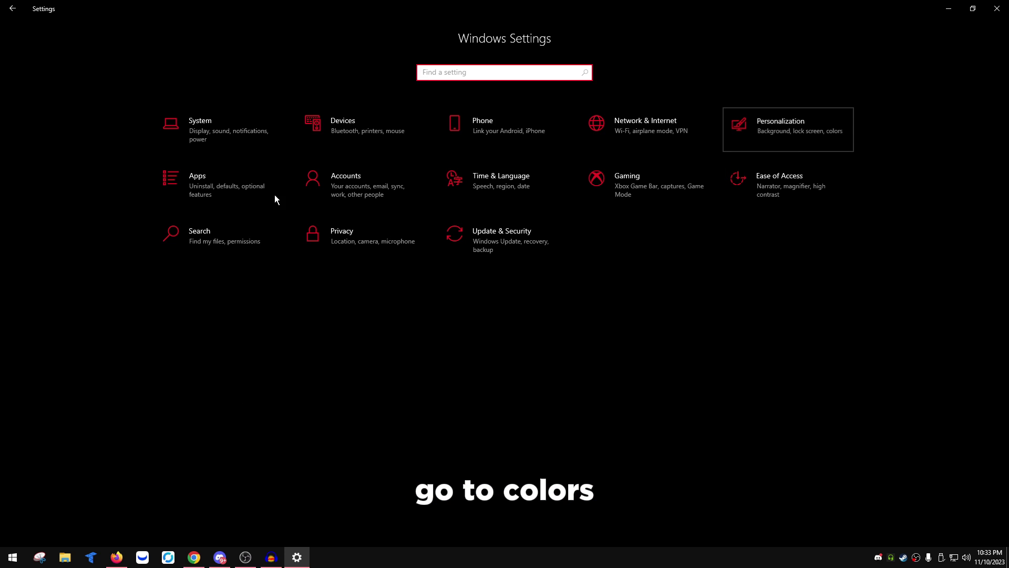
{"action": "left_click", "coordinate": [89, 138]}
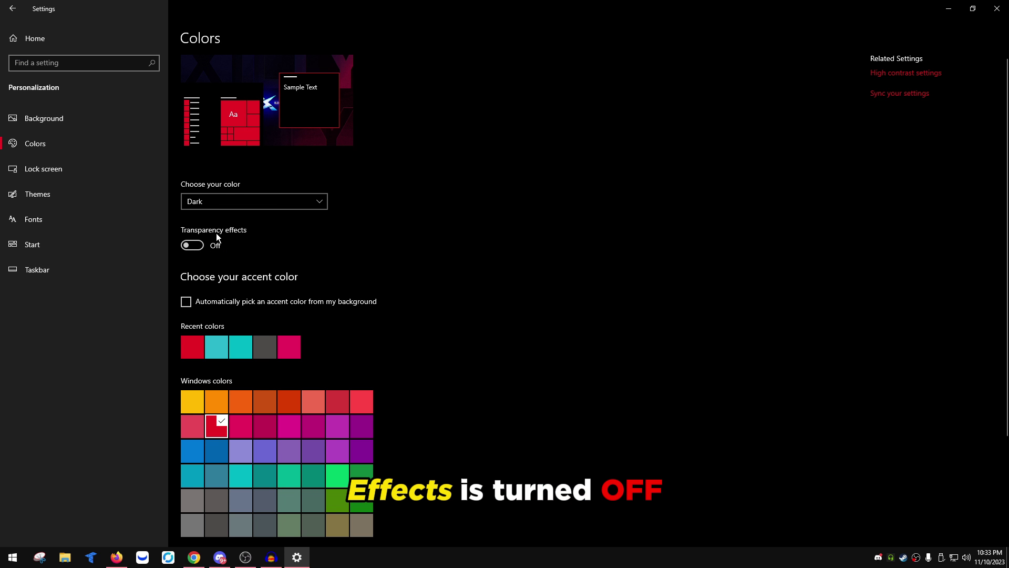
{"action": "left_click", "coordinate": [998, 9]}
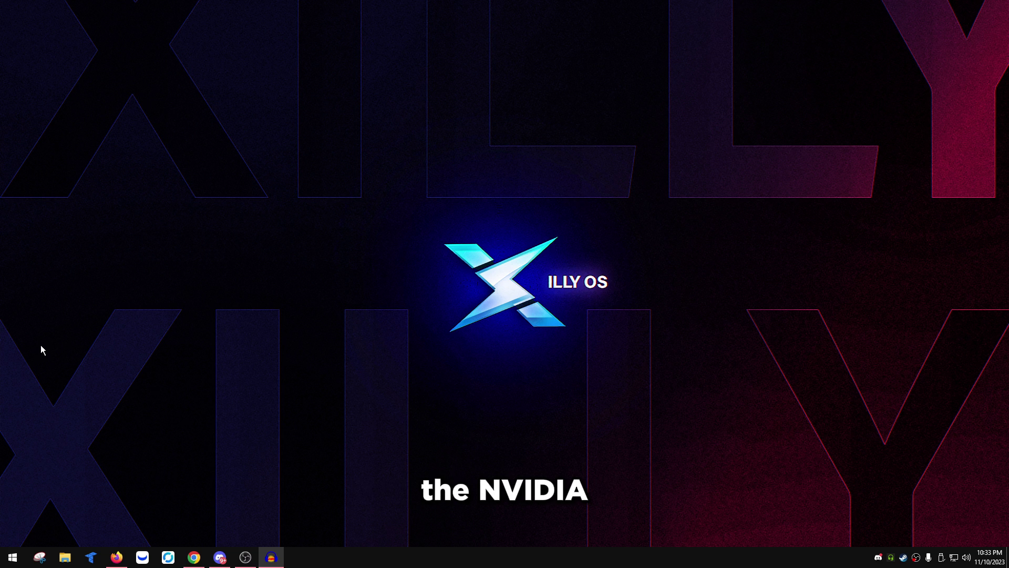
Launch NVIDIA Control Panel from the desktop menu and show Adjust image settings with preview.
{"action": "right_click", "coordinate": [421, 214]}
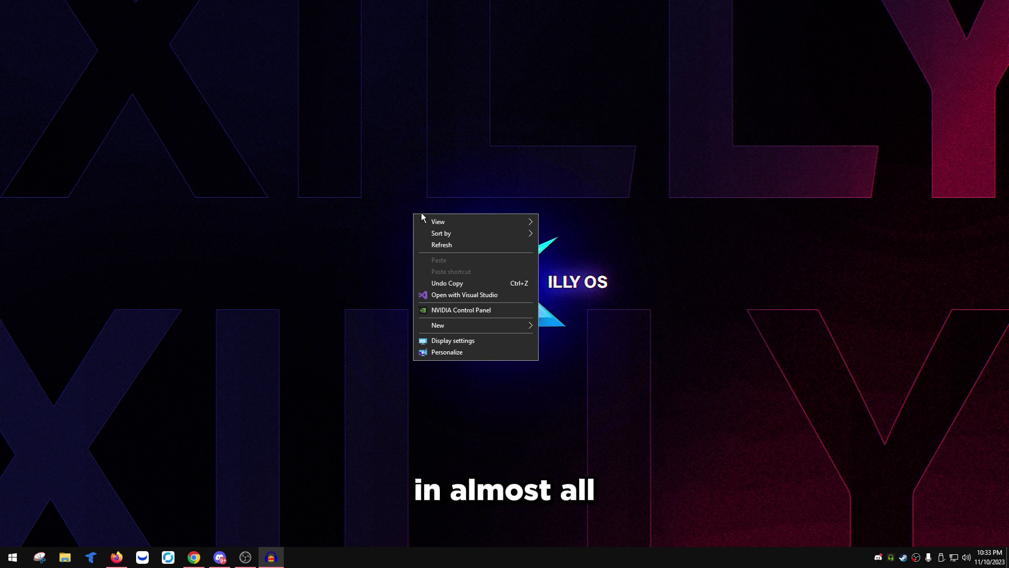
{"action": "left_click", "coordinate": [461, 309]}
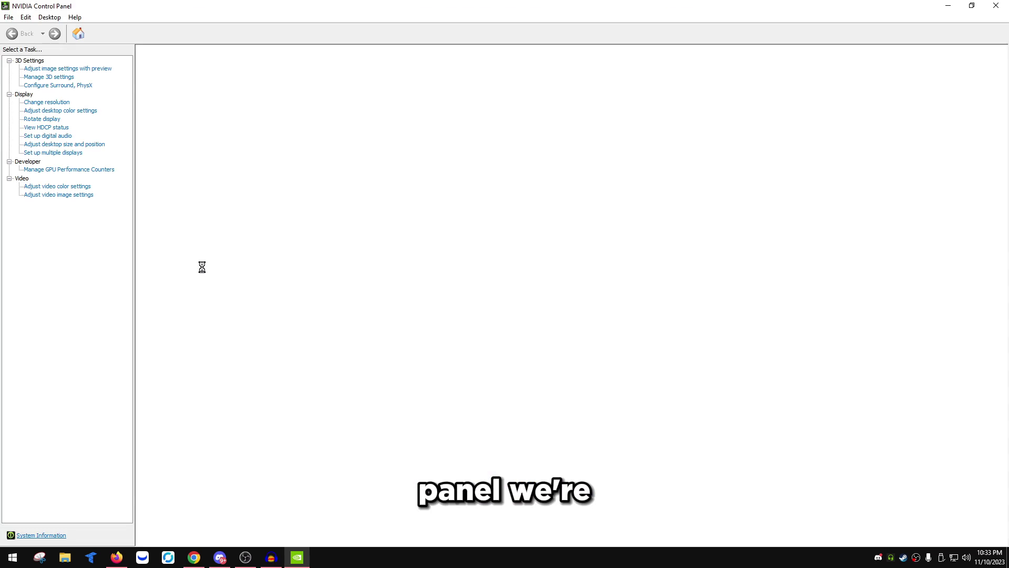
{"action": "left_click", "coordinate": [78, 34]}
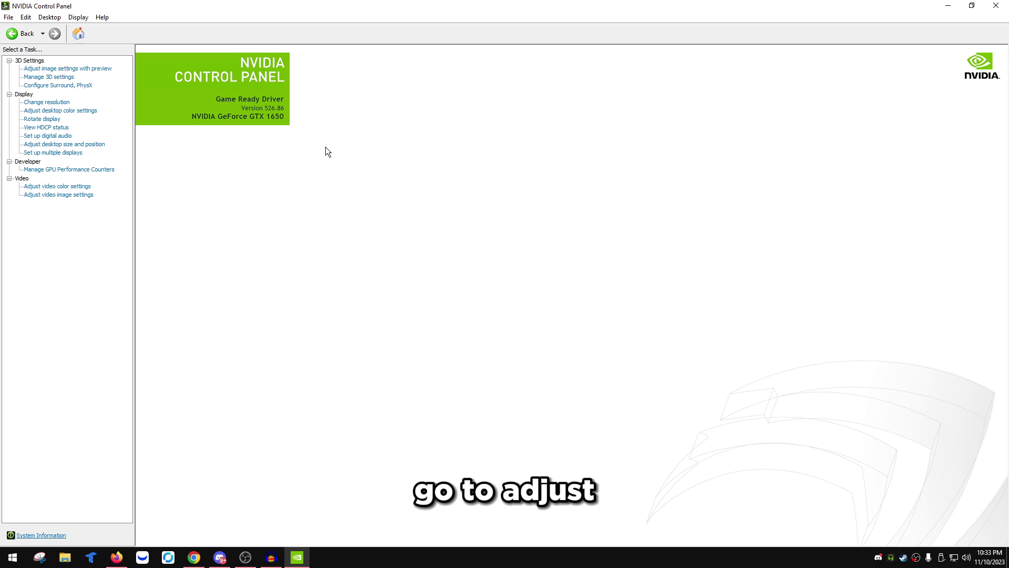
{"action": "left_click", "coordinate": [75, 69]}
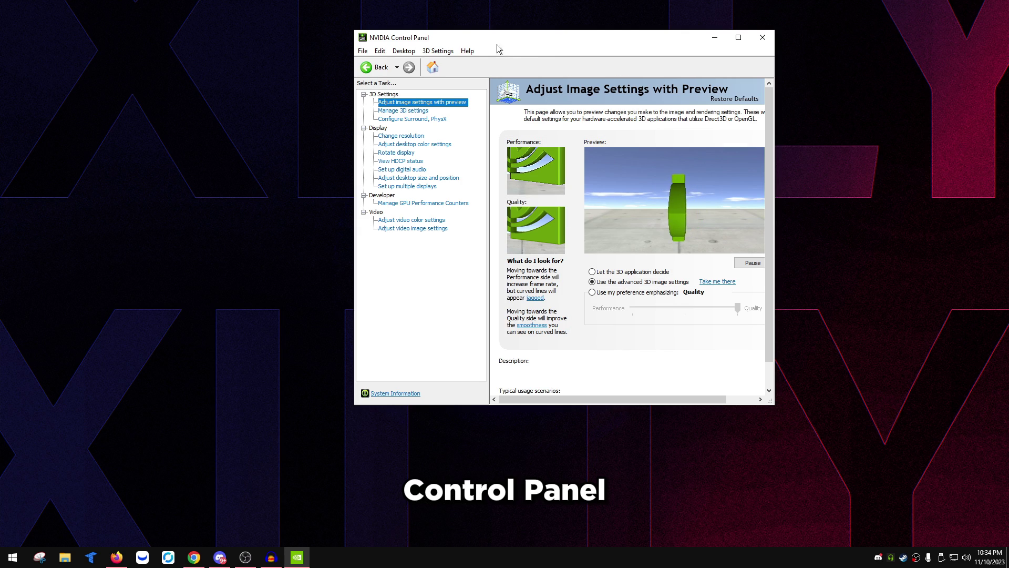
{"action": "double_click", "coordinate": [496, 41]}
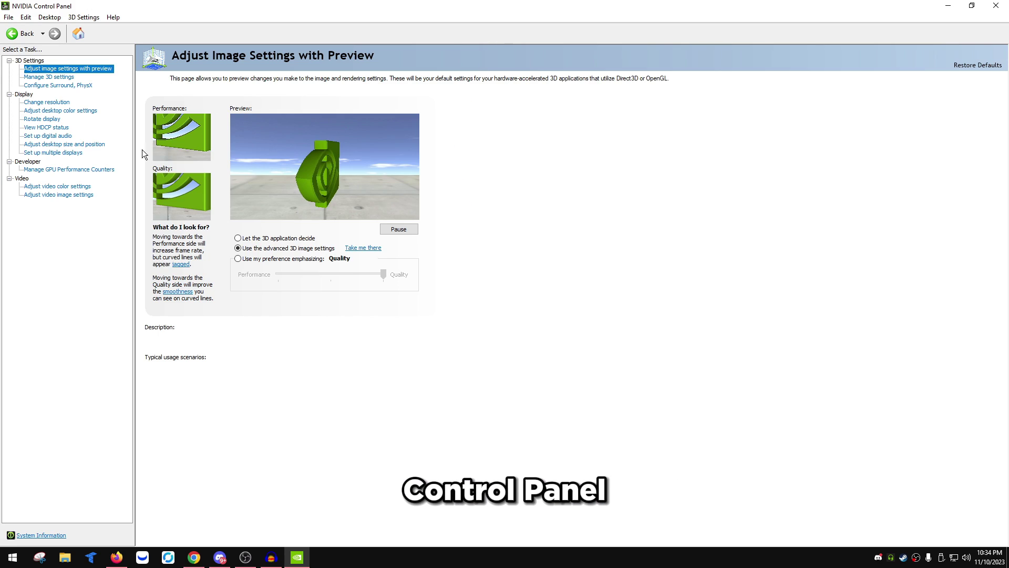
Set Anisotropic filtering to Off in Manage 3D settings and confirm the change.
{"action": "left_click", "coordinate": [49, 77]}
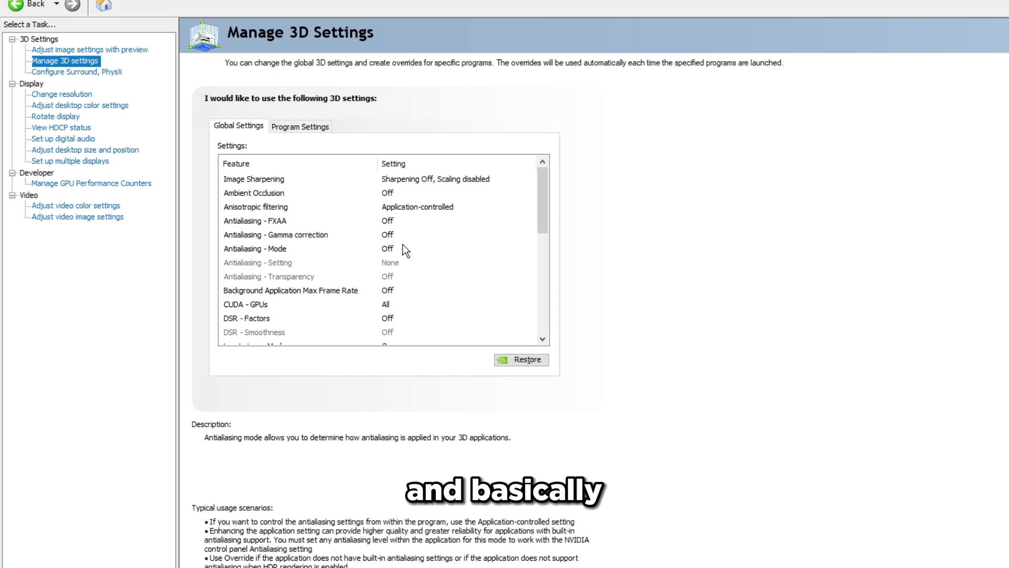
{"action": "left_click_drag", "start_coordinate": [646, 216], "coordinate": [646, 181]}
{"action": "left_click", "coordinate": [460, 223]}
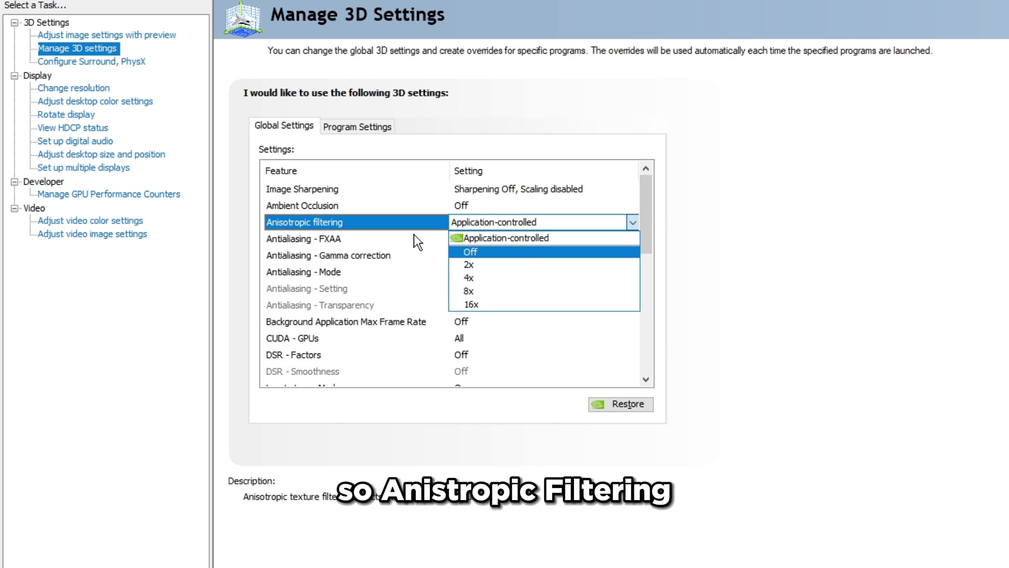
{"action": "left_click", "coordinate": [605, 409]}
{"action": "left_click", "coordinate": [874, 387]}
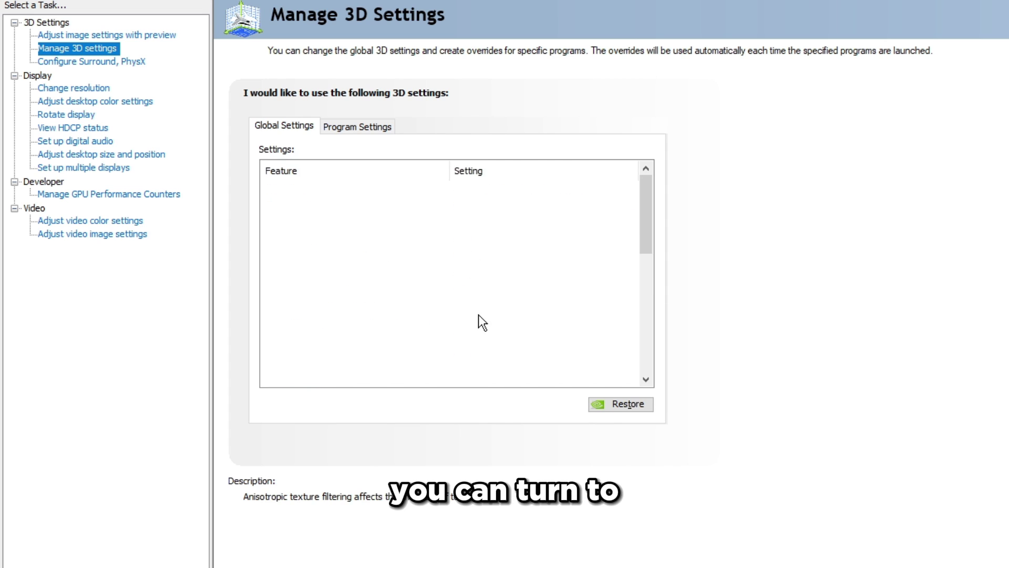
Confirm Low Latency Mode is On and set the OpenGL rendering GPU to GeForce GTX 1650.
{"action": "scroll", "coordinate": [653, 226], "scroll_direction": "down", "scroll_amount": 3}
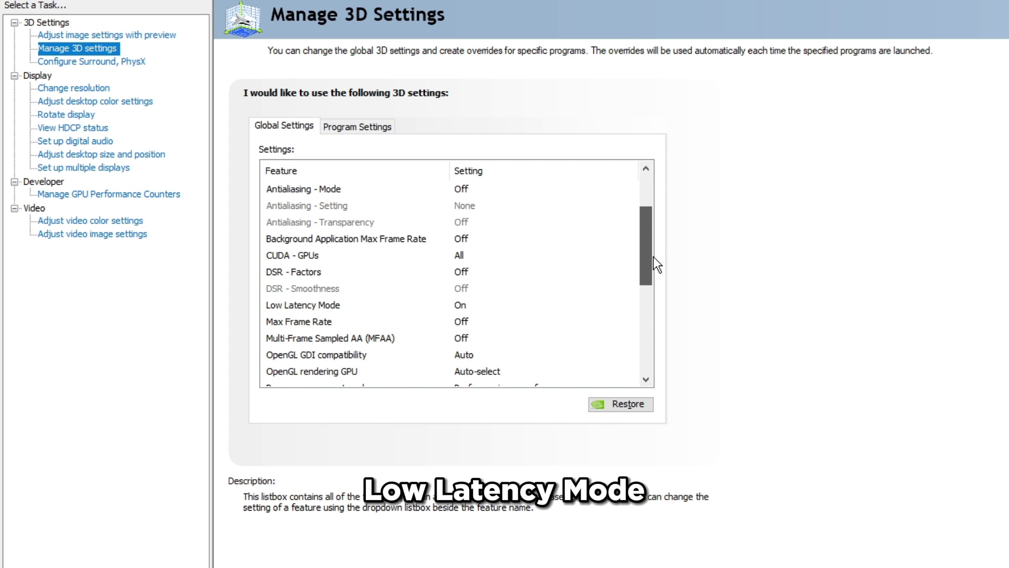
{"action": "left_click", "coordinate": [478, 241]}
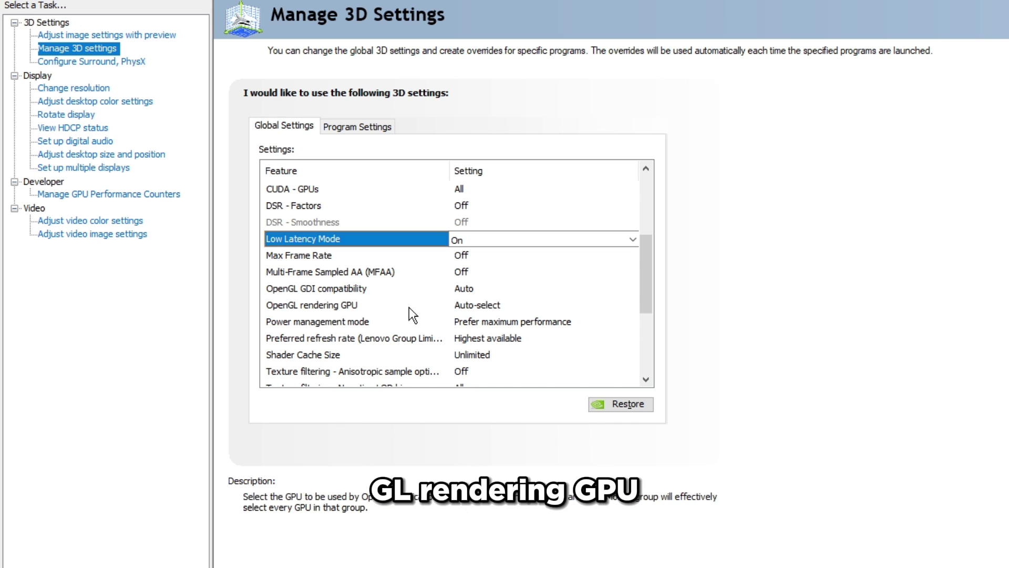
{"action": "left_click", "coordinate": [337, 305]}
{"action": "left_click", "coordinate": [509, 320]}
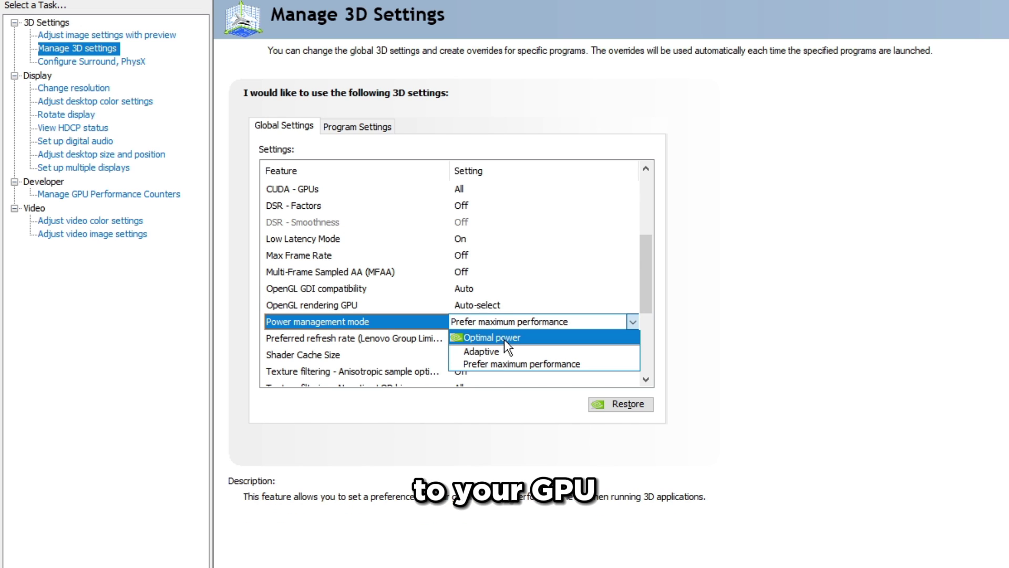
{"action": "left_click", "coordinate": [480, 306]}
{"action": "left_click", "coordinate": [513, 336]}
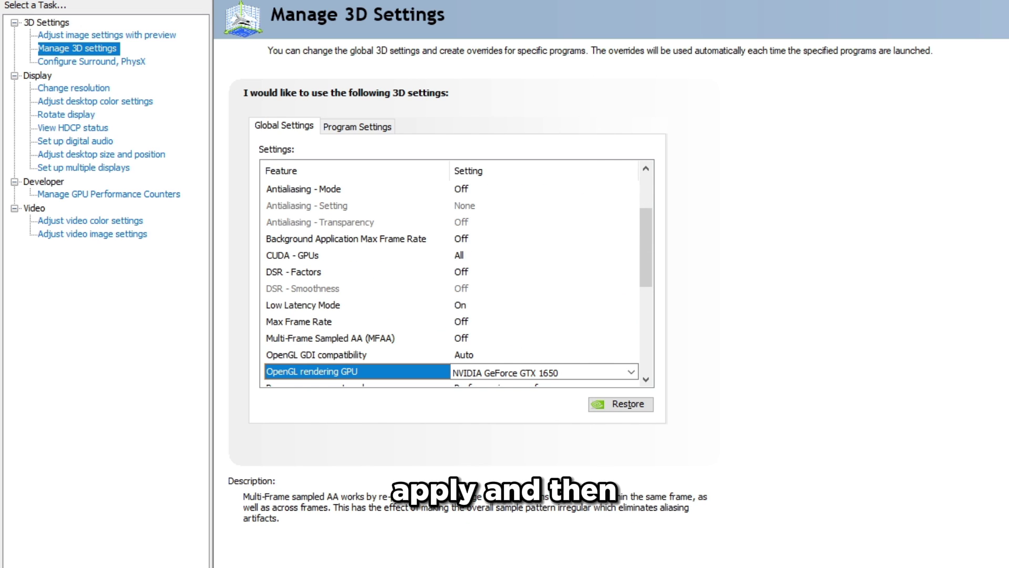
Verify Prefer maximum performance, Unlimited shader cache, High performance texture filtering, and Threaded optimization On.
{"action": "scroll", "coordinate": [650, 265], "scroll_direction": "down", "scroll_amount": 2}
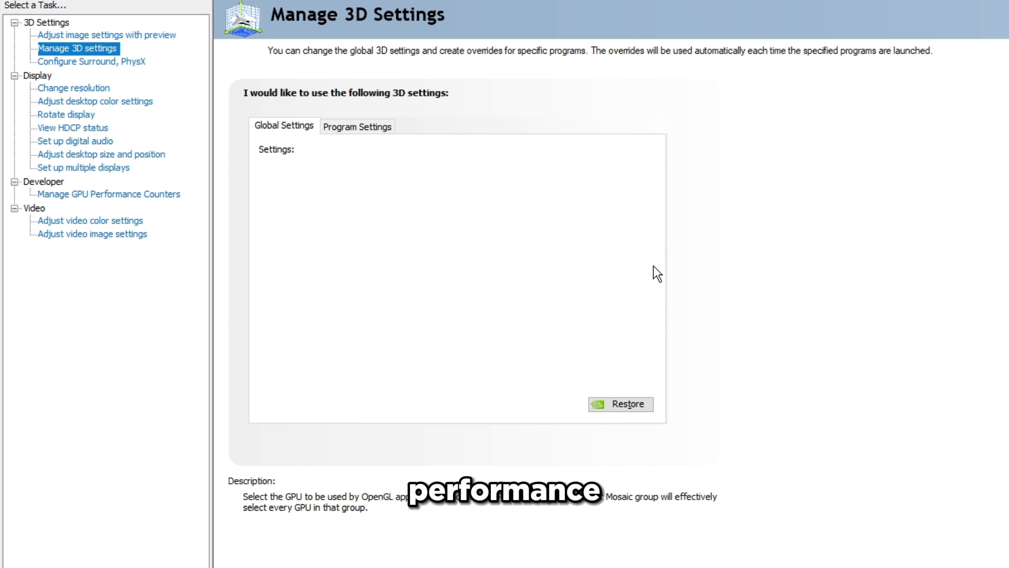
{"action": "left_click", "coordinate": [523, 271]}
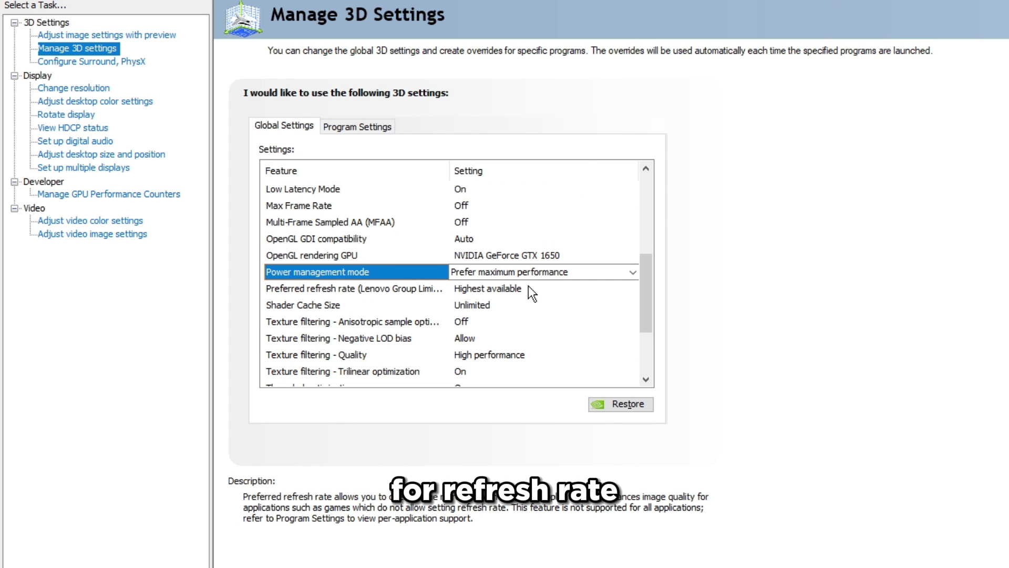
{"action": "left_click", "coordinate": [399, 287]}
{"action": "left_click", "coordinate": [376, 260]}
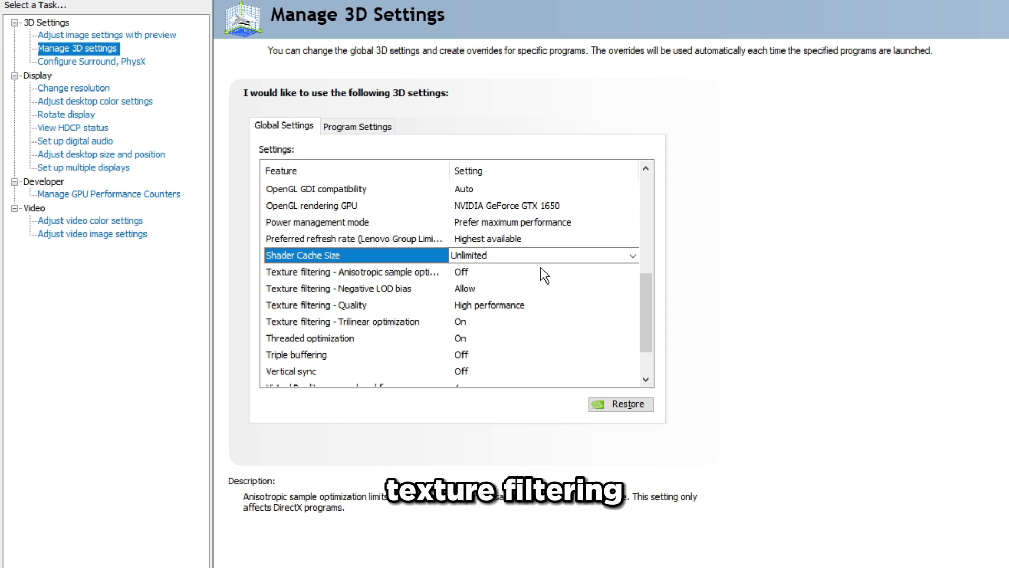
{"action": "left_click", "coordinate": [336, 299]}
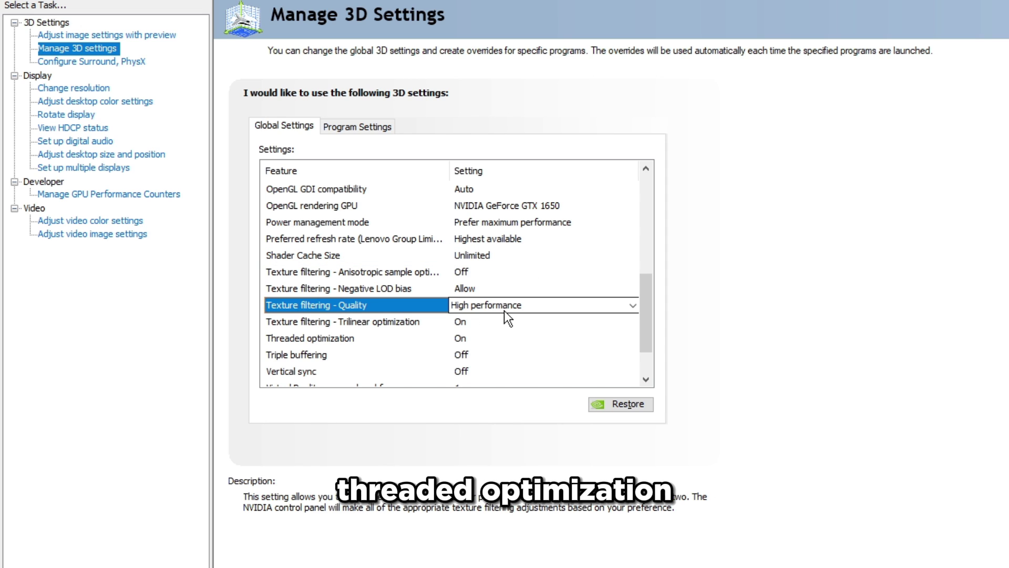
{"action": "scroll", "coordinate": [368, 315], "scroll_direction": "down", "scroll_amount": 1}
{"action": "left_click", "coordinate": [317, 289]}
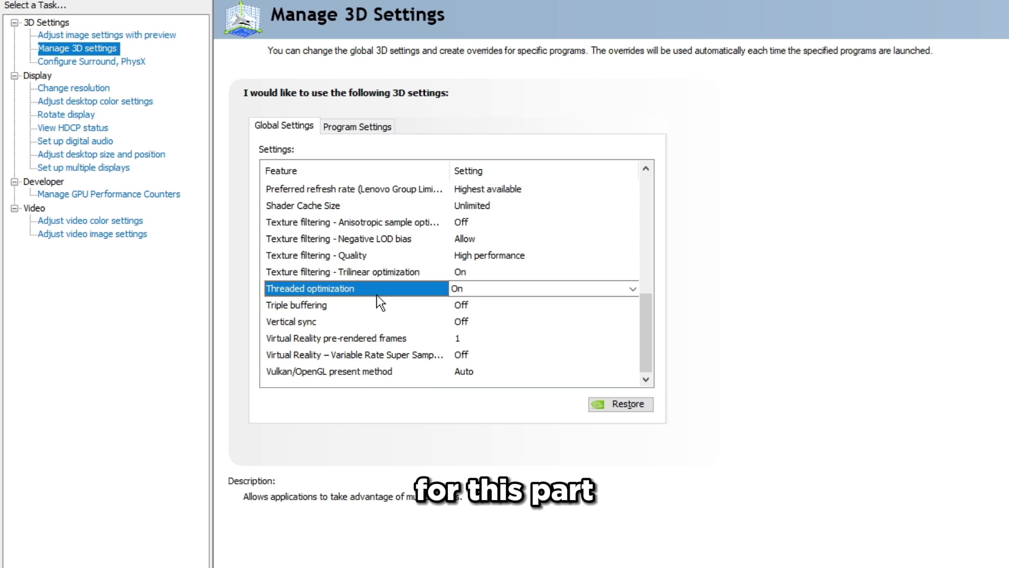
{"action": "key", "text": "Down"}
{"action": "key", "text": "Down"}
{"action": "key", "text": "Down"}
{"action": "left_click", "coordinate": [95, 89]}
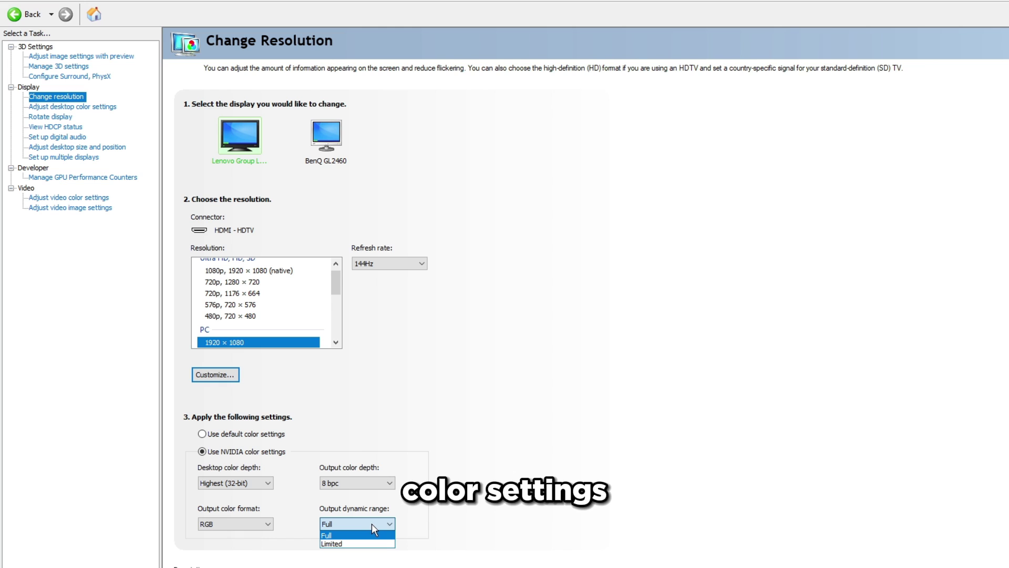
Leave Output dynamic range at Full and view Adjust desktop size and position showing No scaling.
{"action": "left_click", "coordinate": [331, 536]}
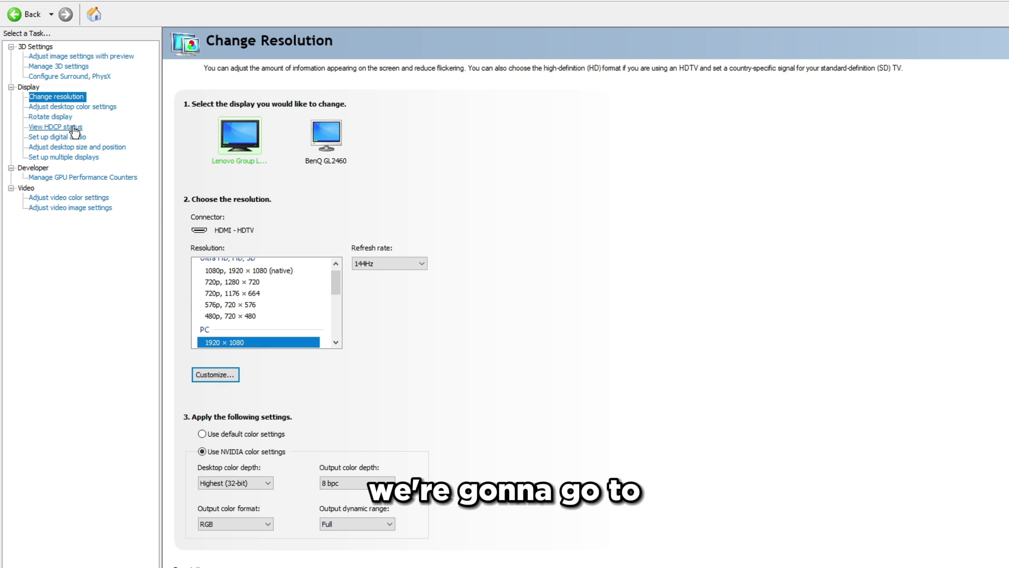
{"action": "left_click", "coordinate": [90, 149]}
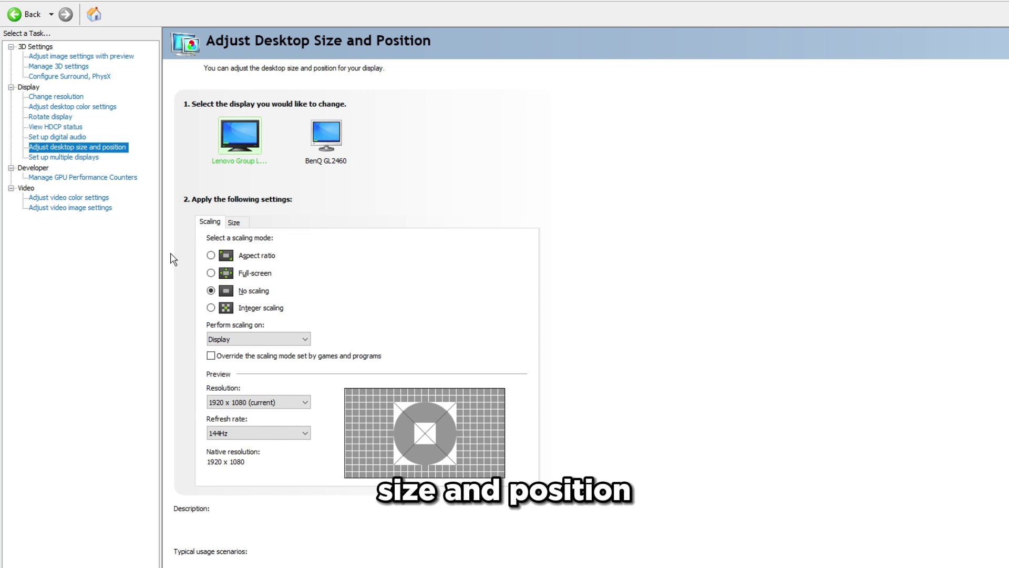
{"action": "mouse_move", "coordinate": [250, 293]}
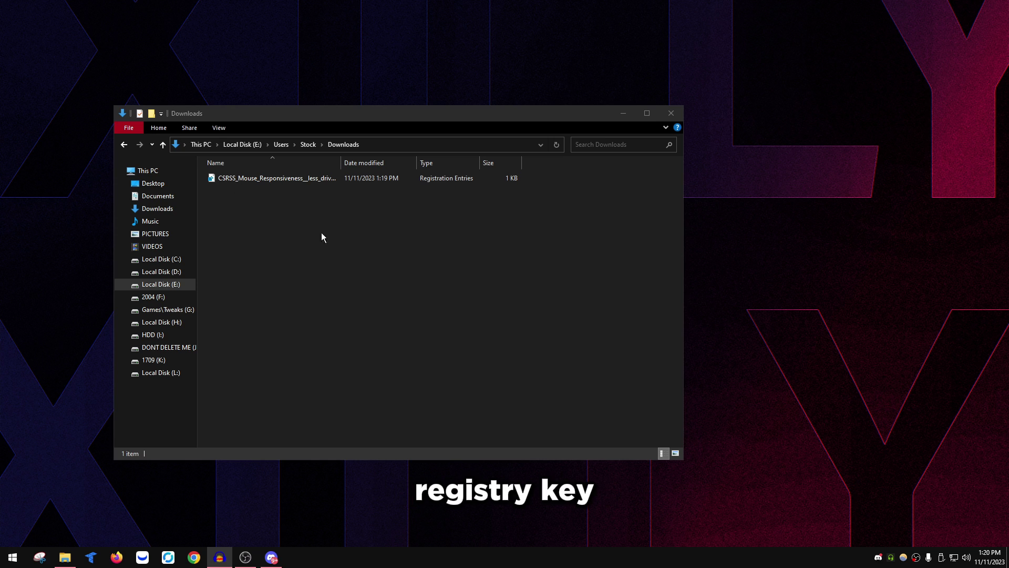
Merge CSRSS_Mouse_Responsiveness__less_driver_latency_for_mouse.reg into the registry, accepting the warning and success prompts.
{"action": "left_click", "coordinate": [316, 179]}
{"action": "left_click", "coordinate": [263, 252]}
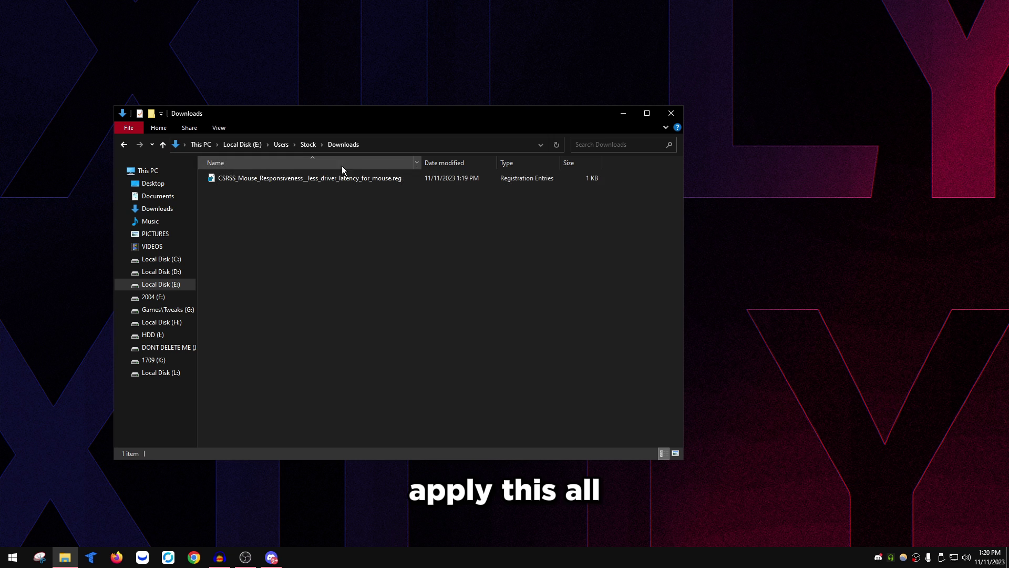
{"action": "double_click", "coordinate": [312, 178]}
{"action": "left_click", "coordinate": [579, 292]}
{"action": "left_click", "coordinate": [628, 285]}
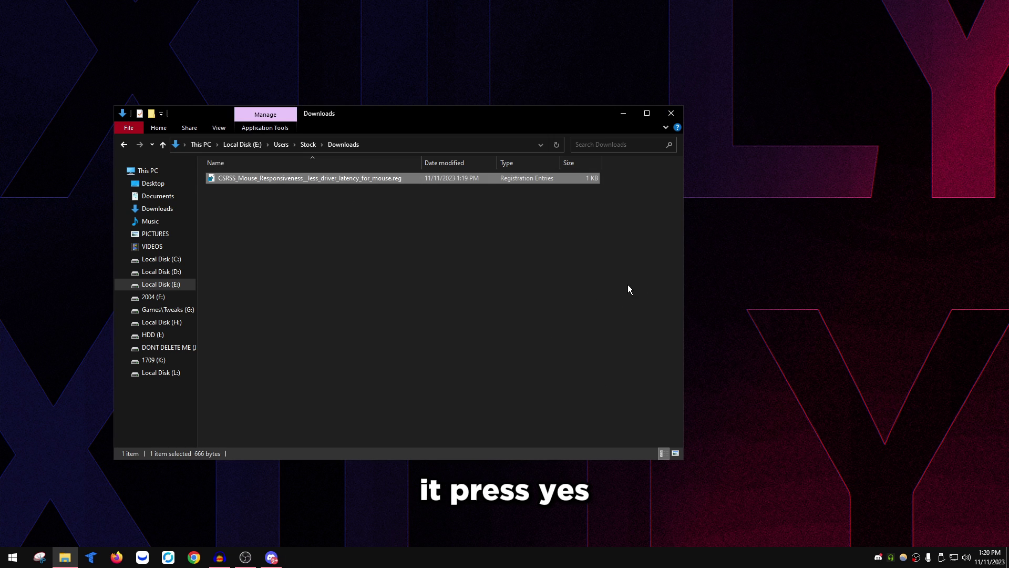
{"action": "left_click", "coordinate": [578, 278]}
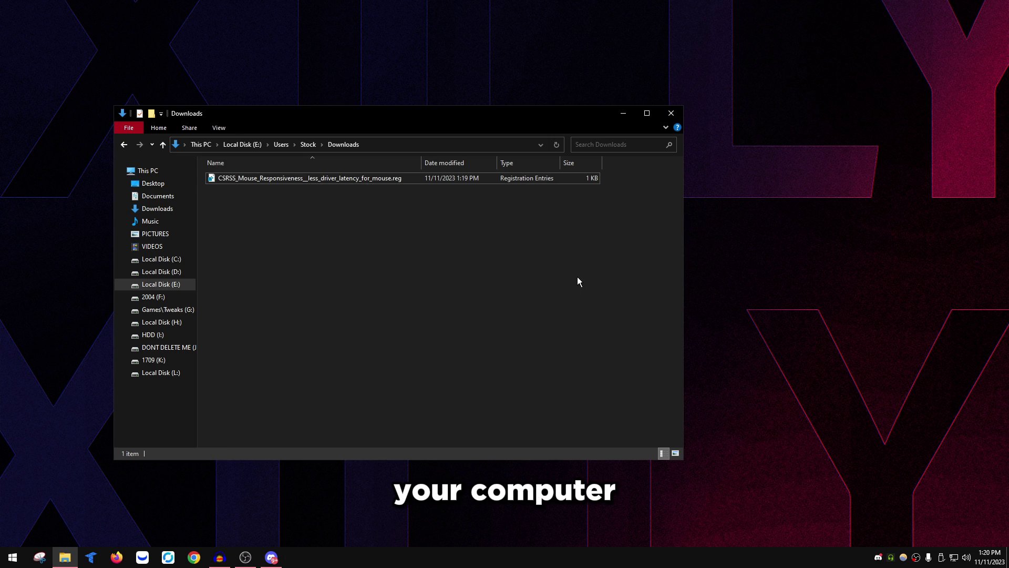